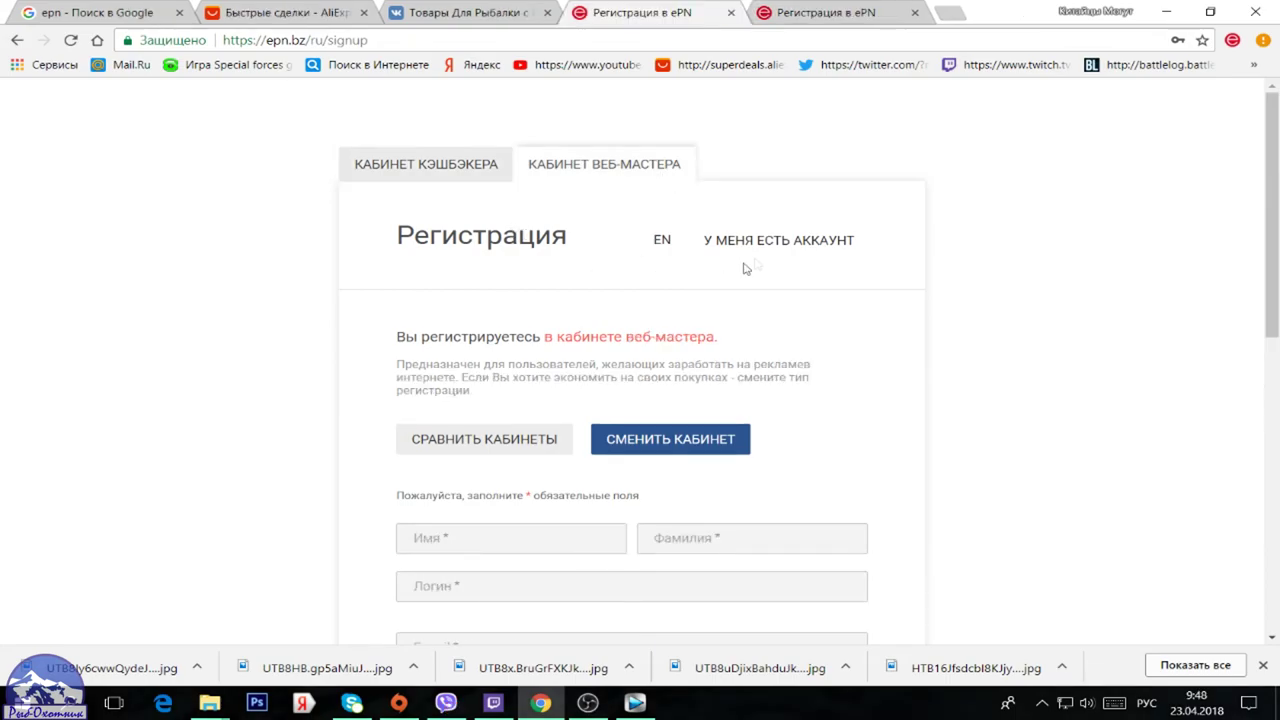
Sign in to the existing ePN account with the saved e-mail login and stored account password
click(780, 244)
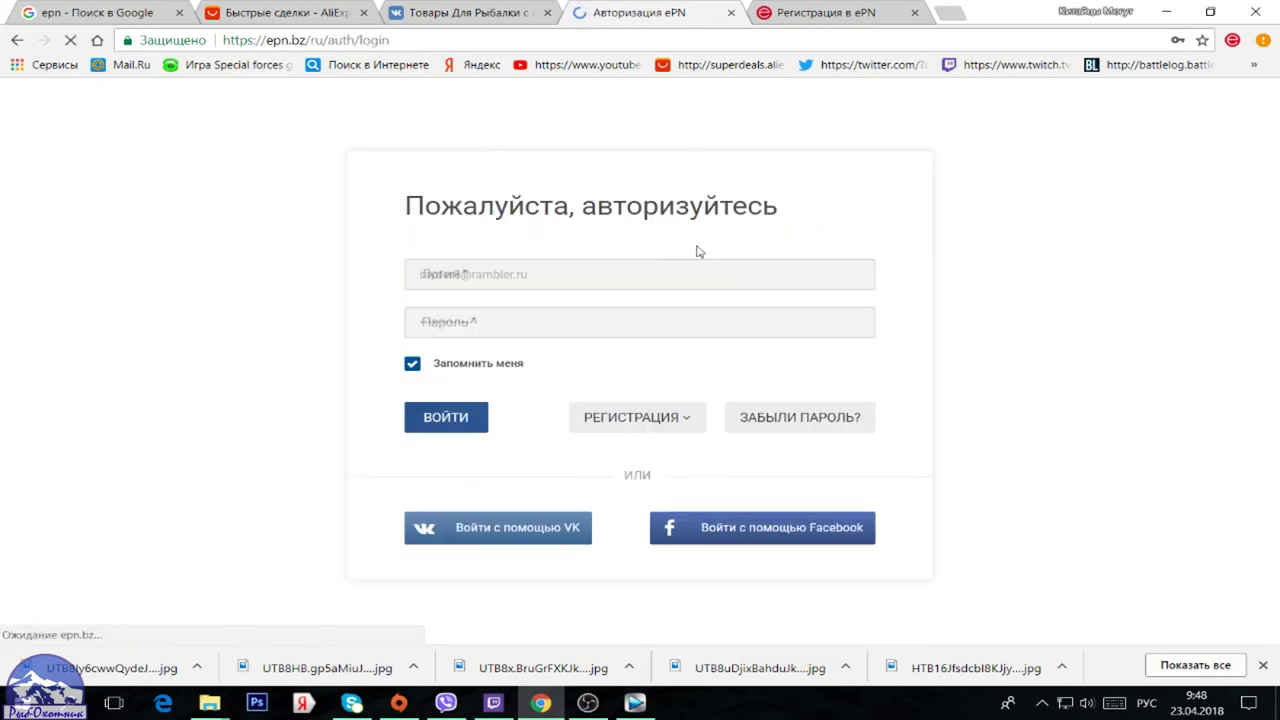
click(534, 277)
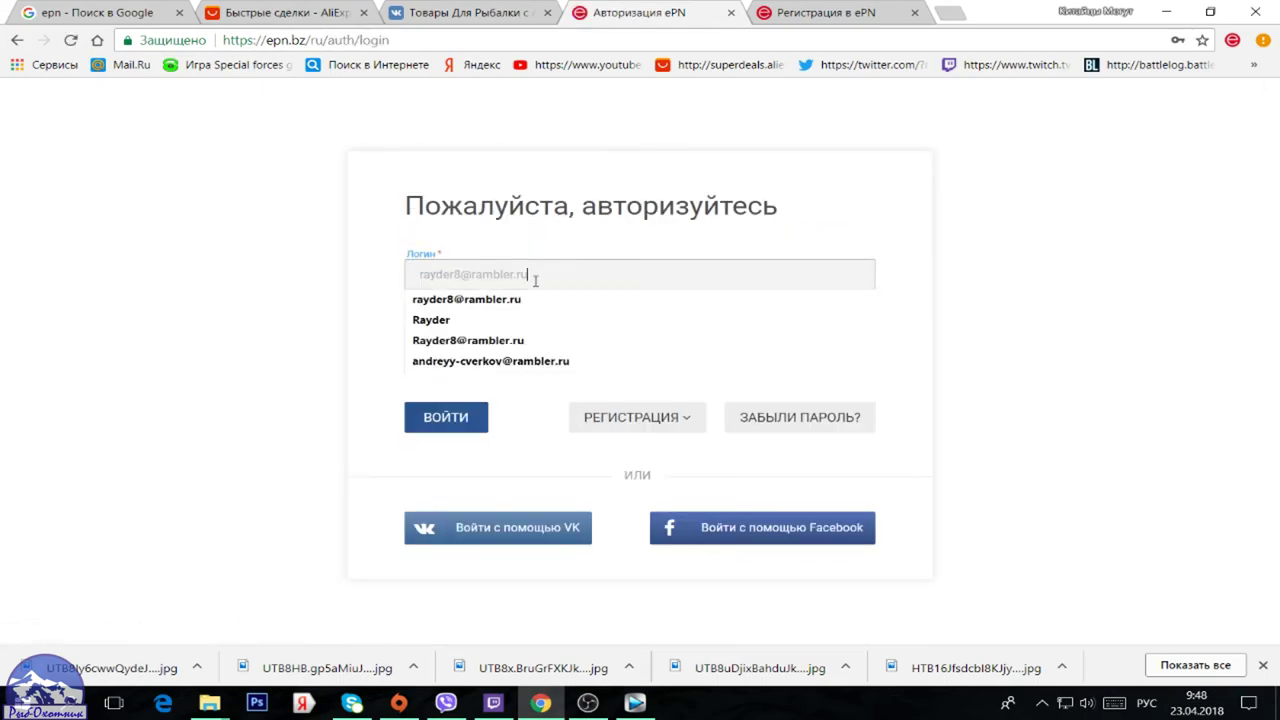
click(483, 302)
click(454, 417)
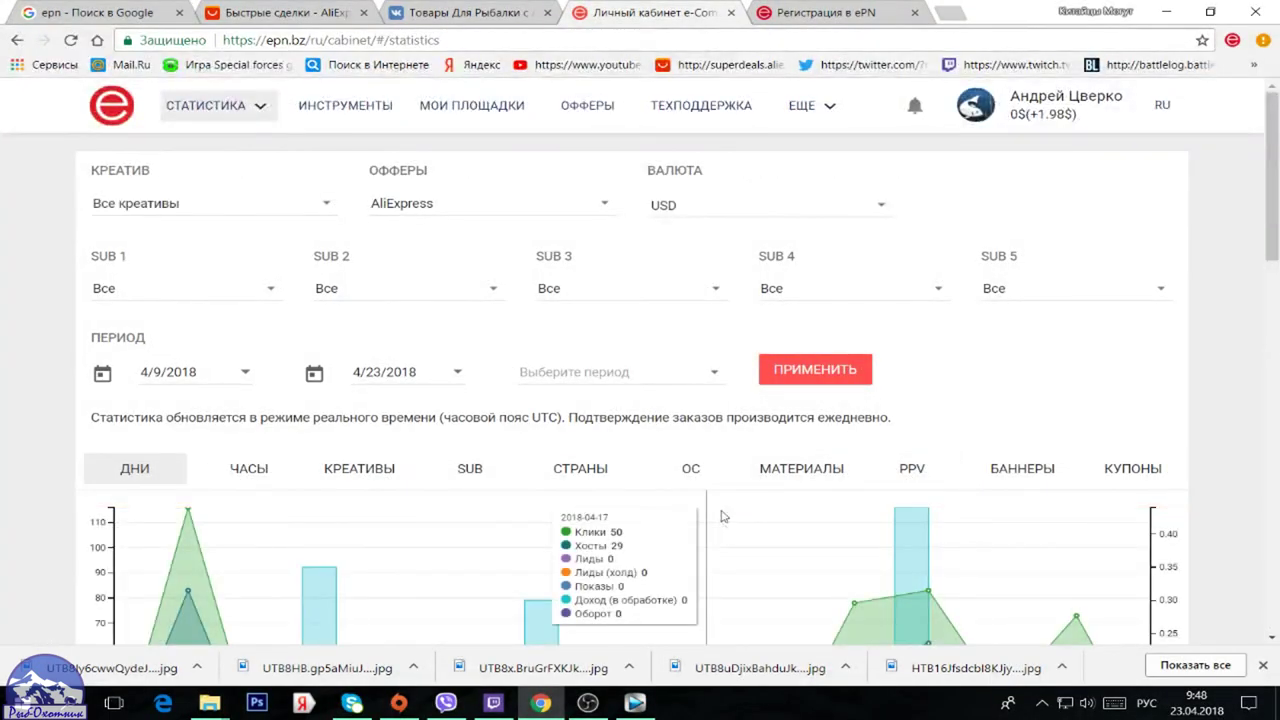
Examine the daily AliExpress statistics chart for clicks, hosts, leads and pending income, along with the account balance
scroll(736, 502, down, 2)
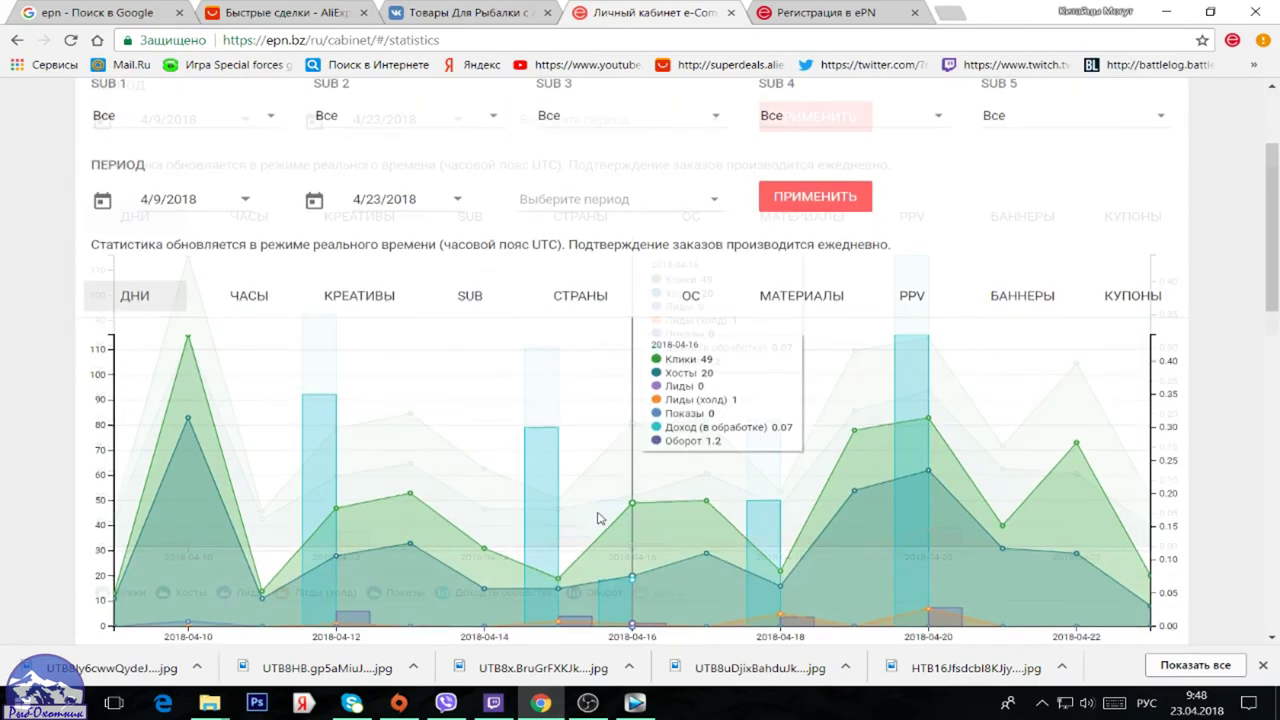
scroll(580, 500, down, 2)
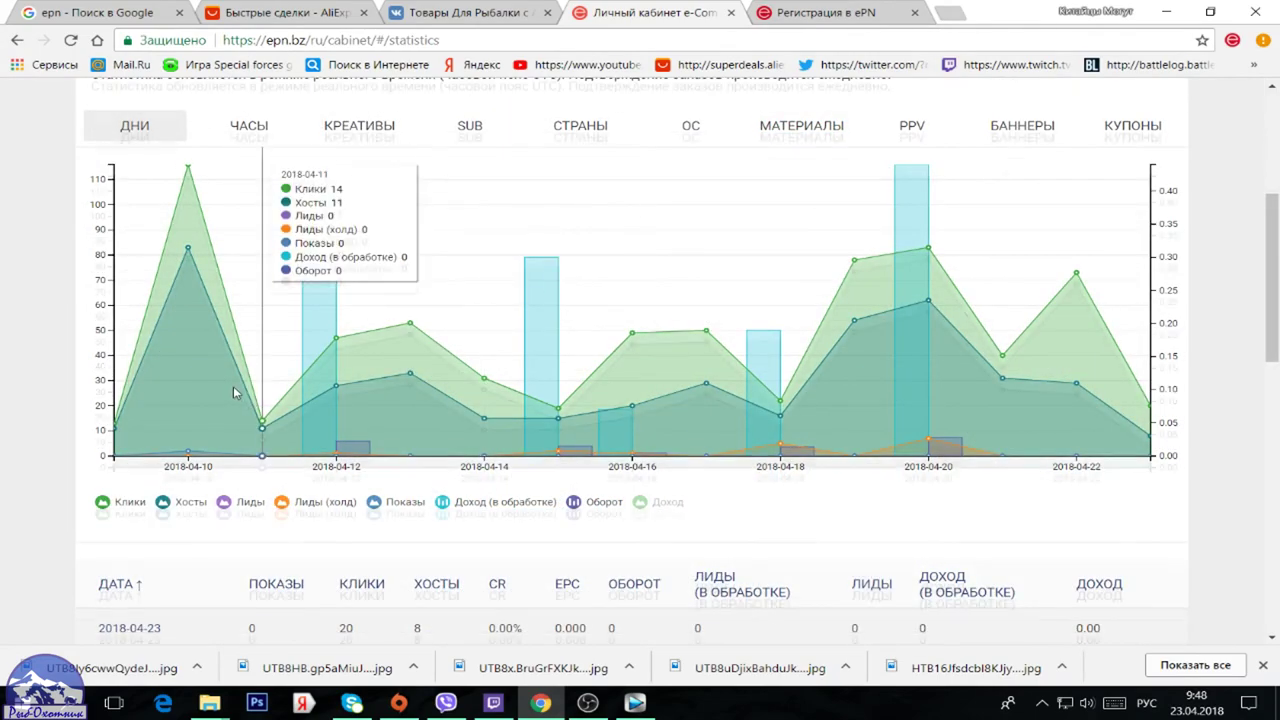
scroll(235, 392, up, 1)
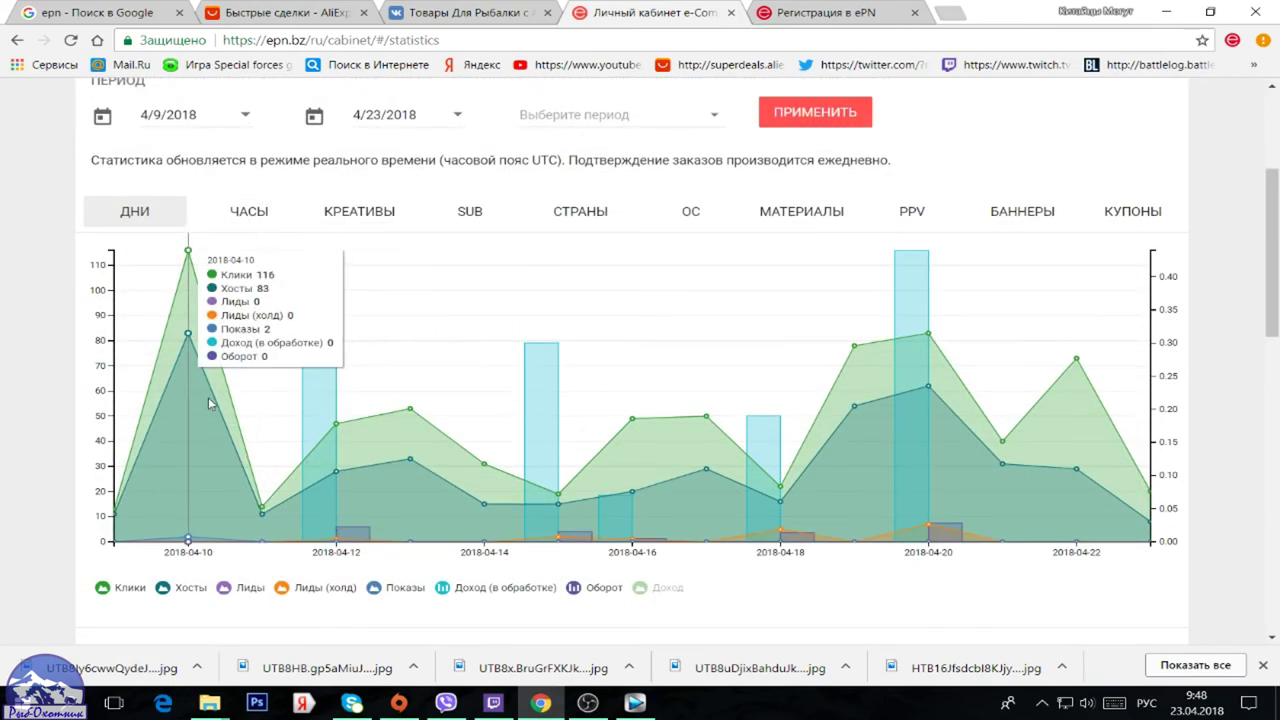
scroll(219, 430, down, 2)
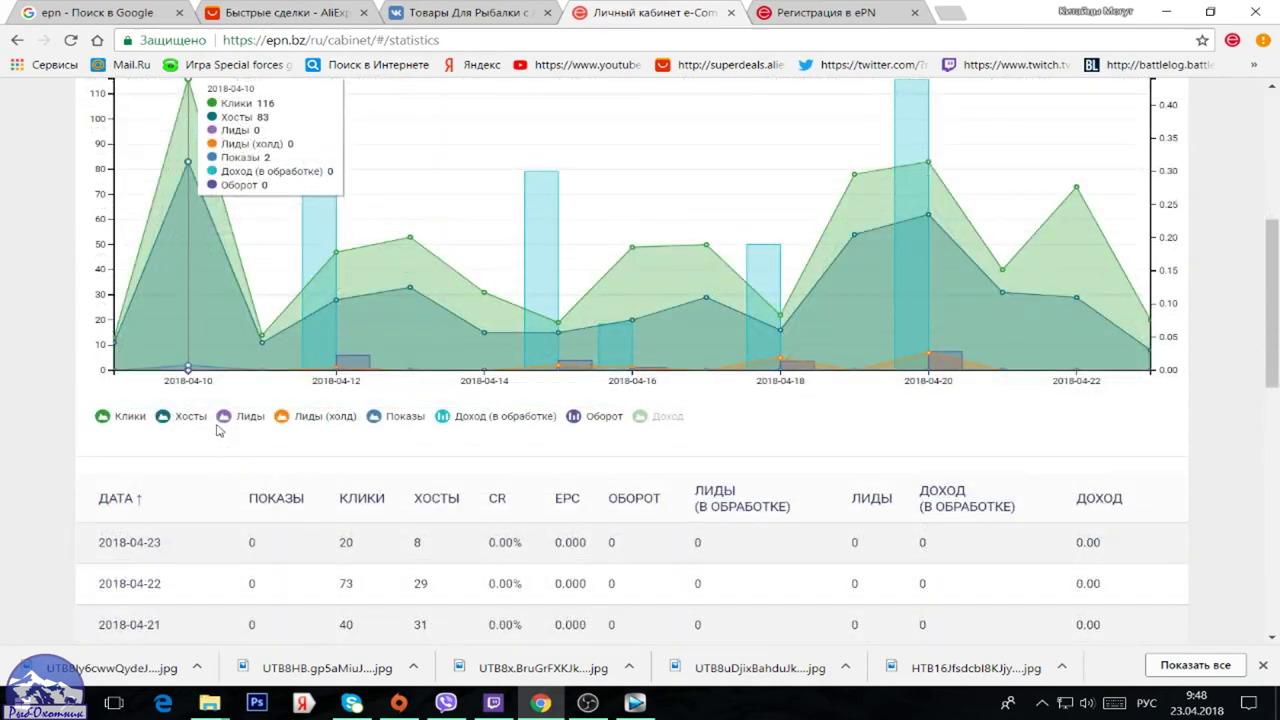
scroll(222, 416, down, 2)
scroll(222, 414, up, 3)
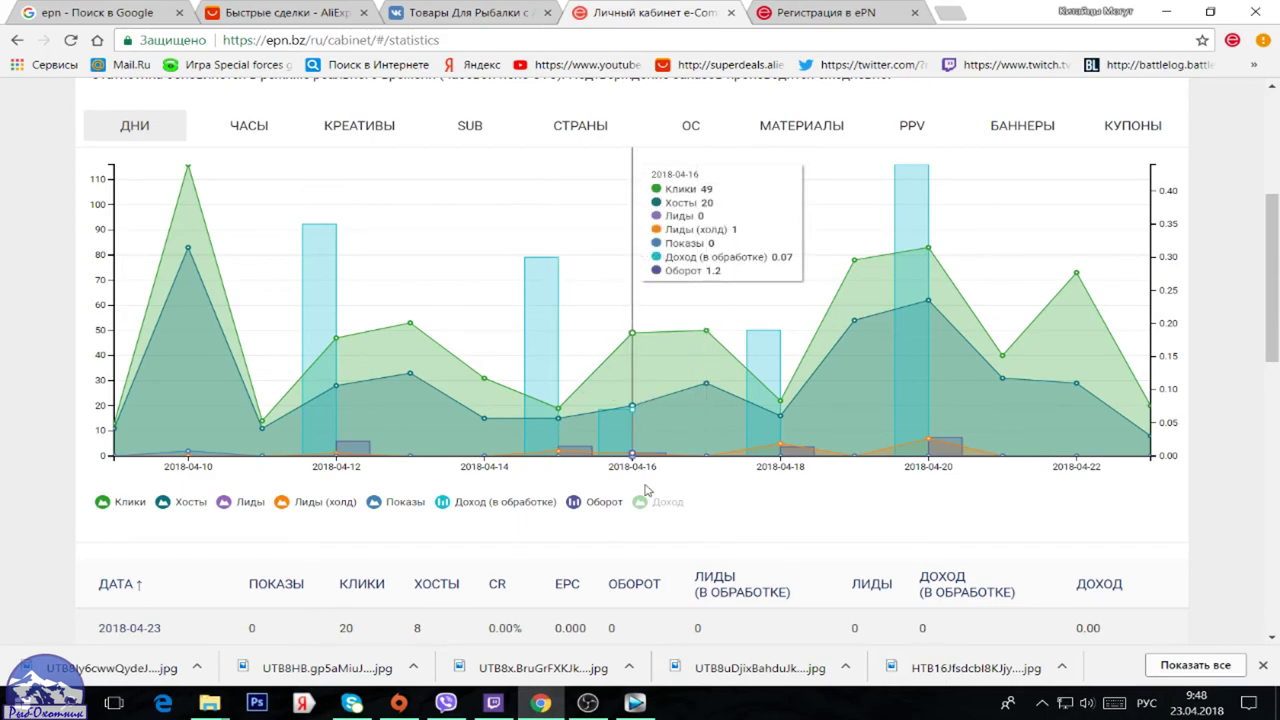
scroll(650, 412, down, 1)
scroll(699, 458, up, 2)
scroll(699, 458, up, 1)
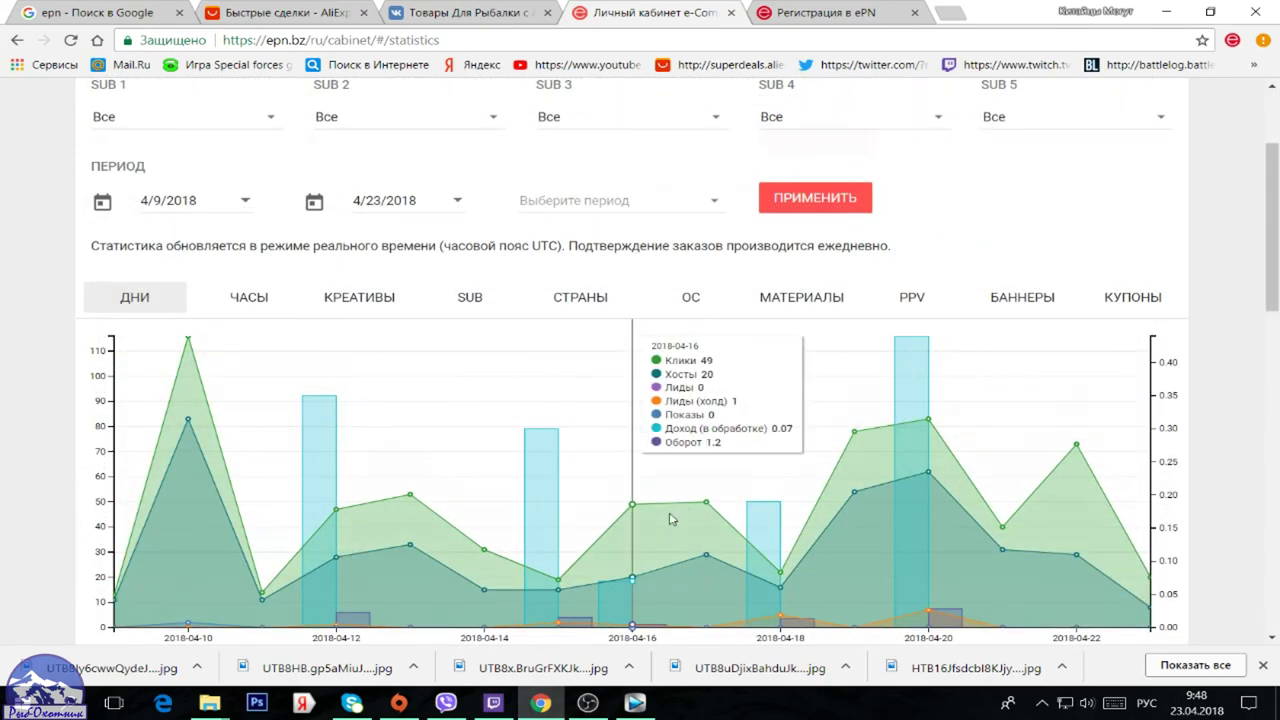
scroll(670, 500, down, 5)
scroll(466, 143, up, 2)
scroll(466, 143, up, 2)
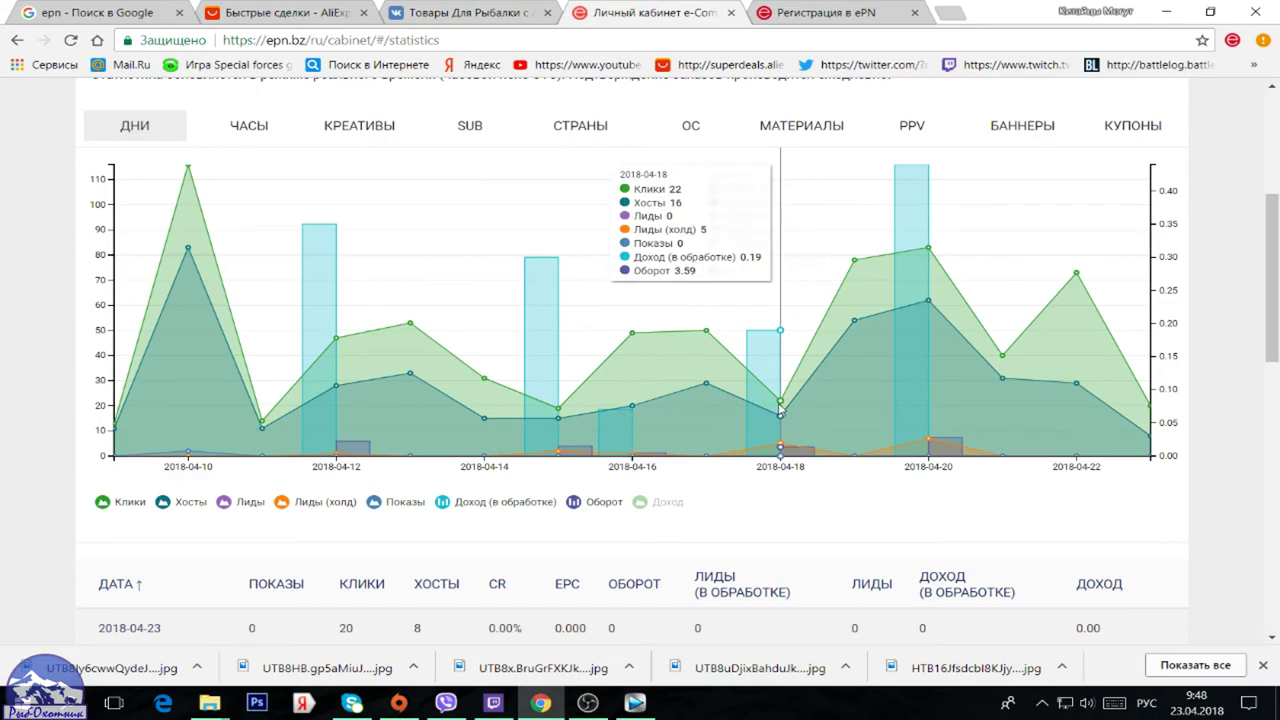
scroll(915, 406, up, 4)
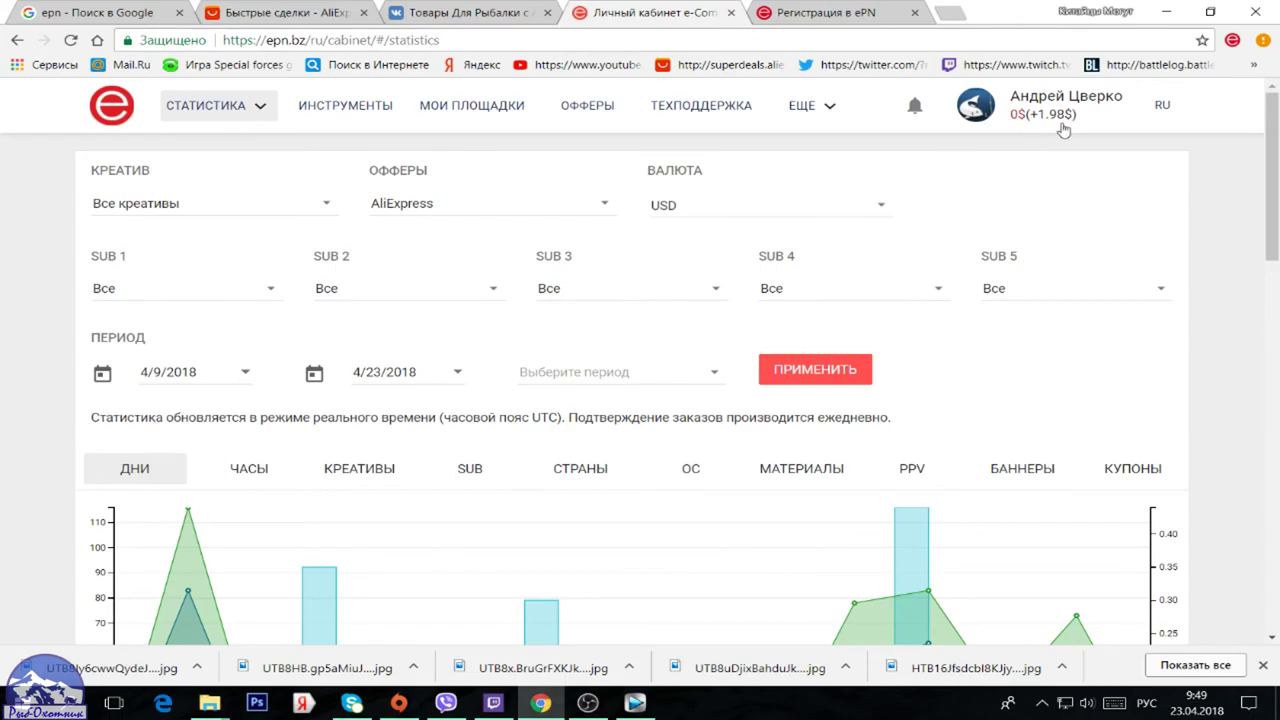
Review the day-by-day statistics table down to its ВСЕГО row, checking the pending income
scroll(1006, 340, down, 4)
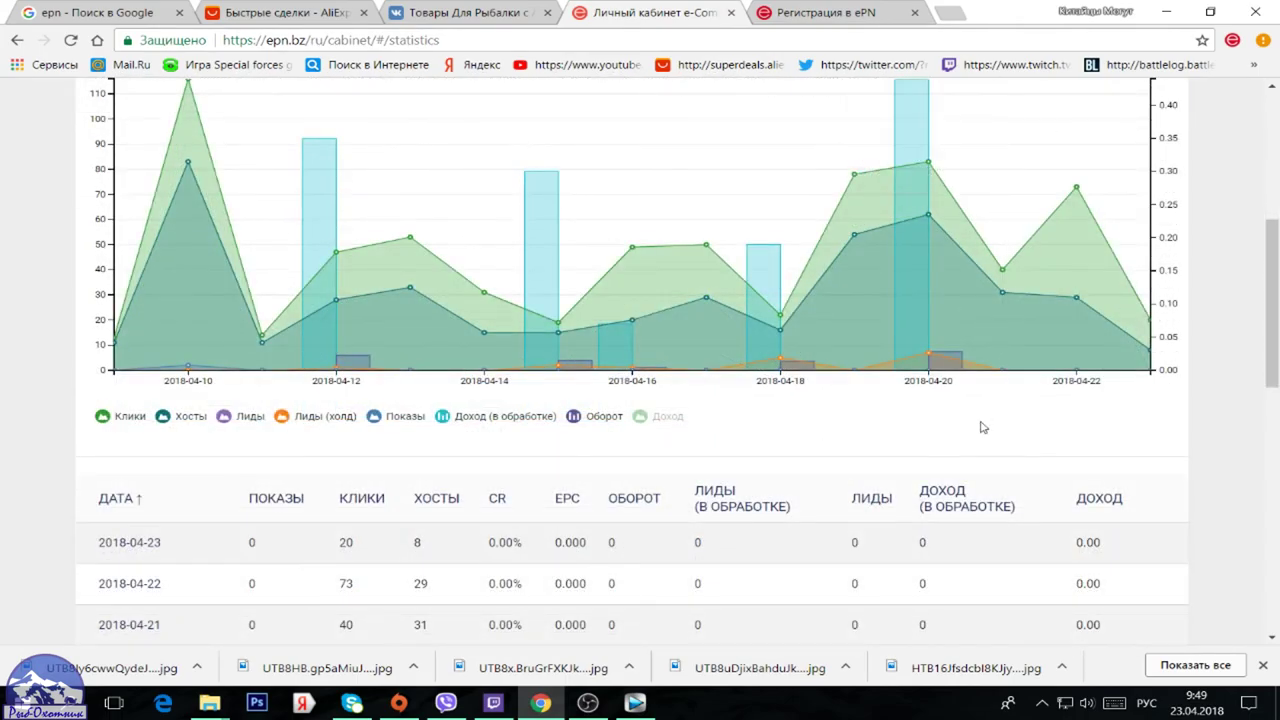
scroll(981, 427, down, 2)
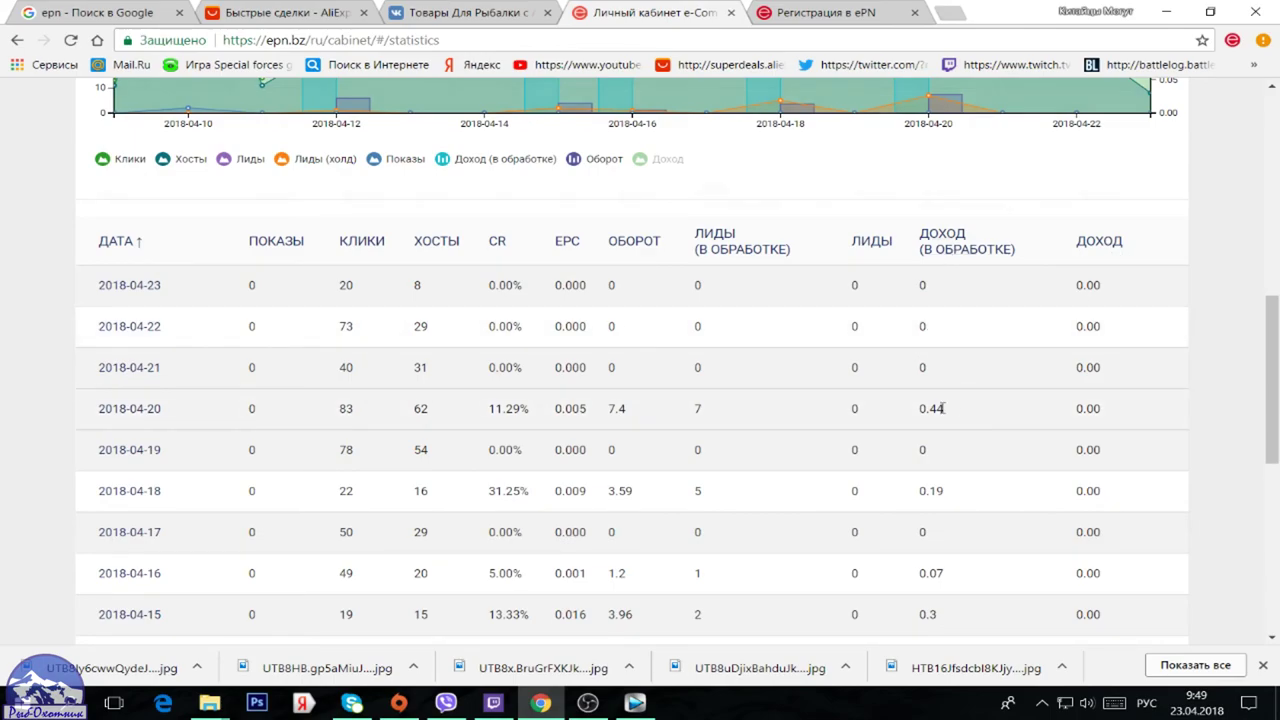
scroll(941, 408, down, 2)
scroll(935, 360, down, 2)
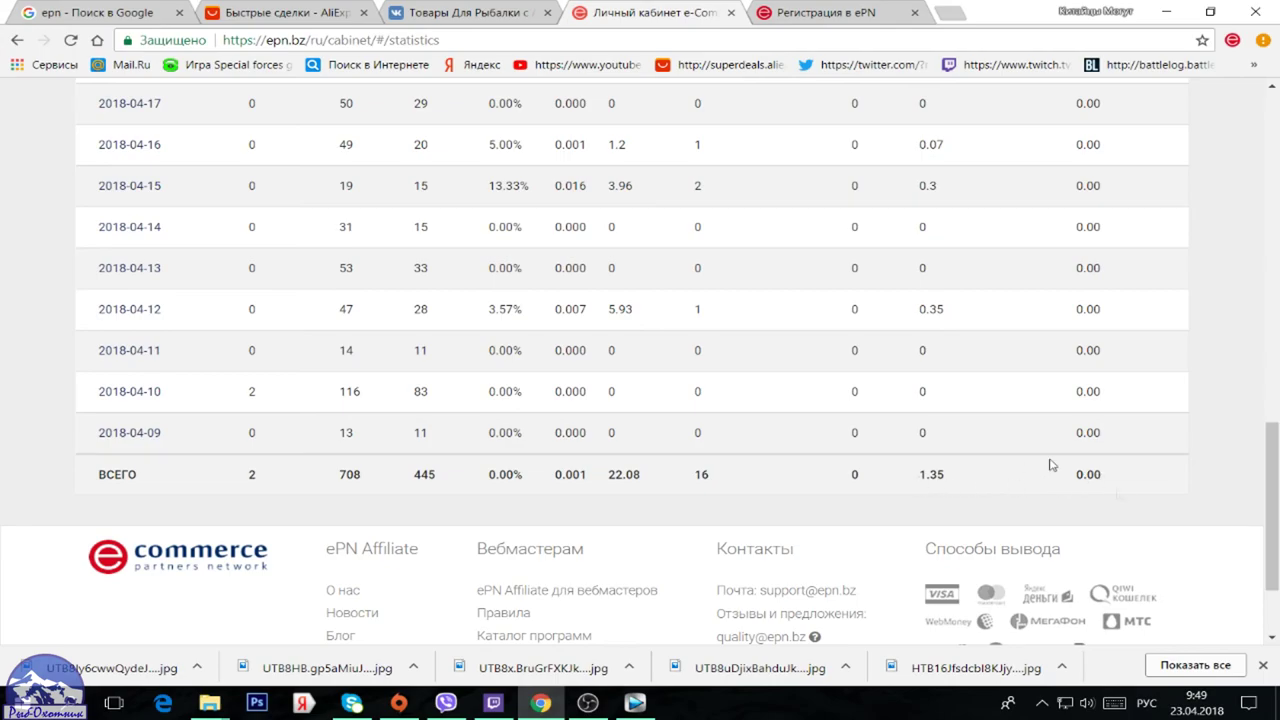
scroll(1078, 481, up, 15)
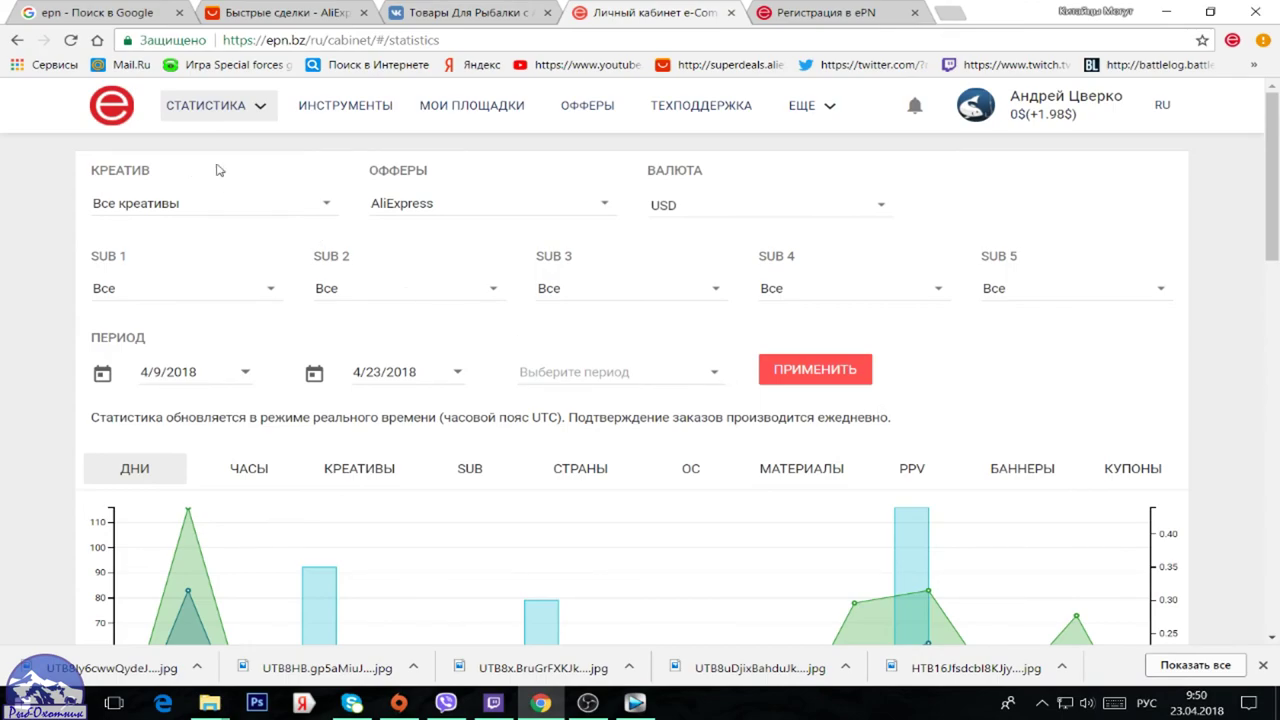
Look through the account's creatives under ИНСТРУМЕНТЫ and open the Партнерская ссылка creation form
click(344, 111)
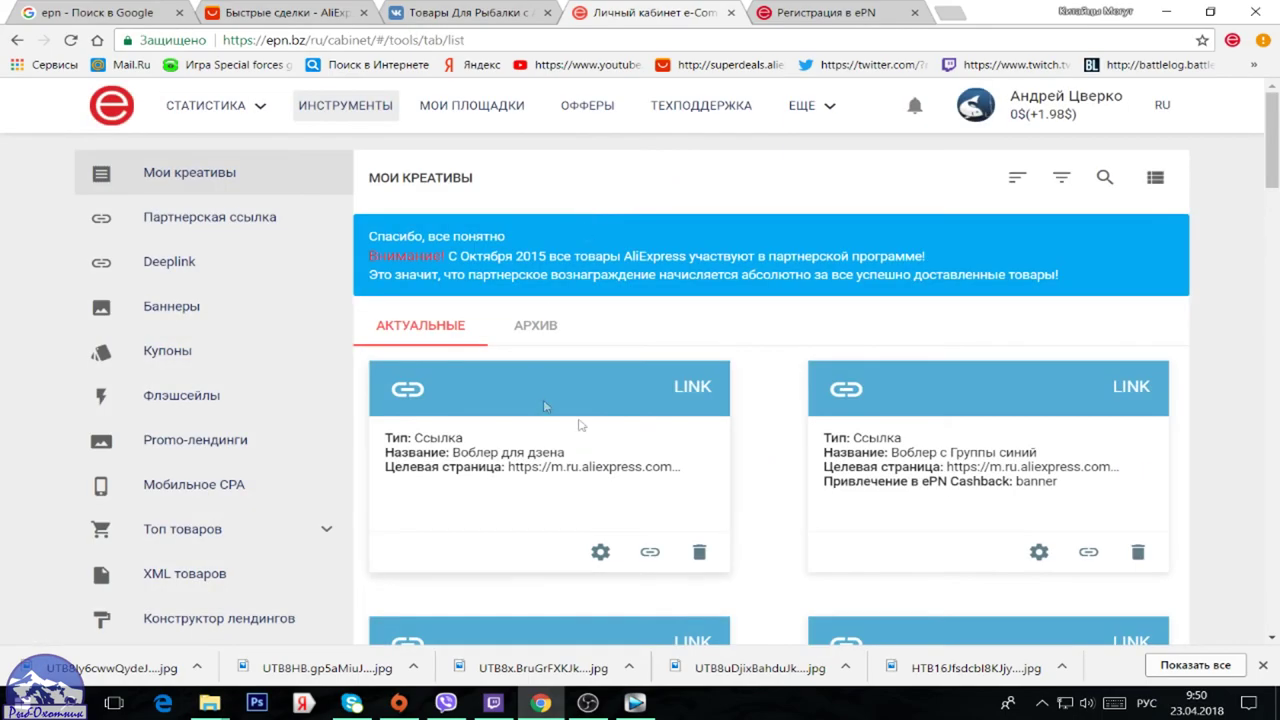
scroll(843, 503, down, 6)
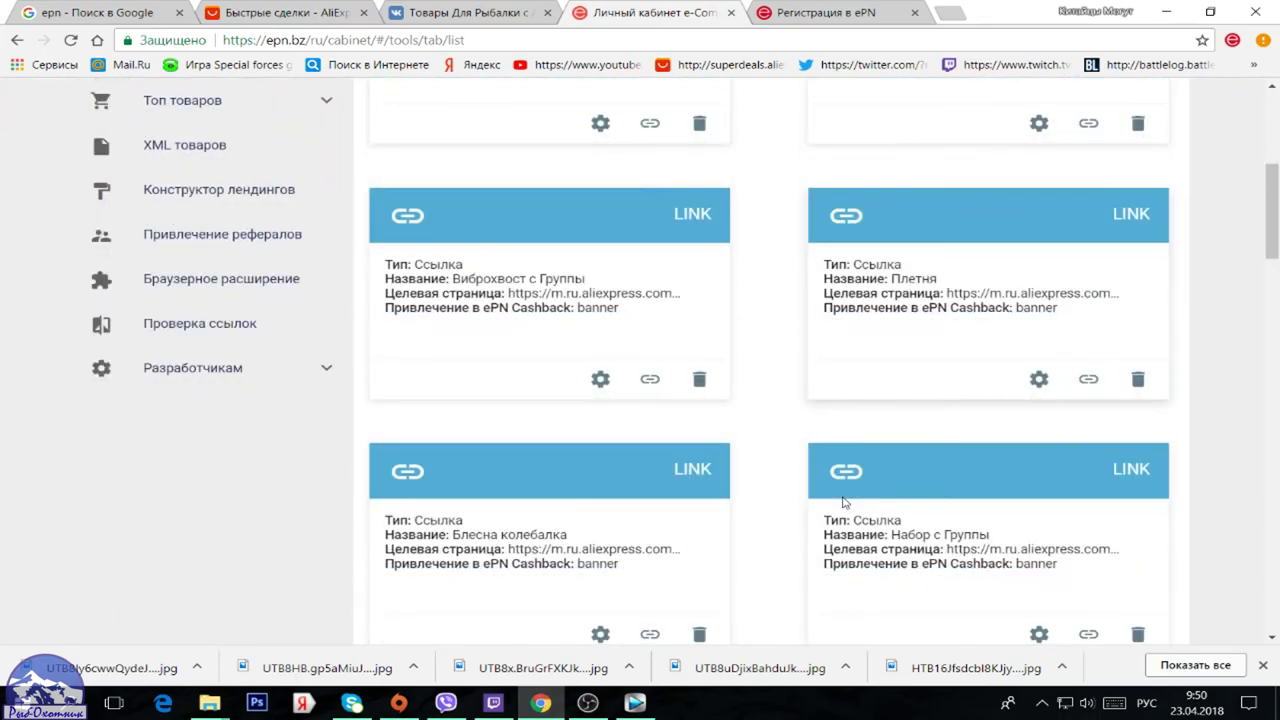
scroll(843, 503, down, 2)
scroll(845, 503, up, 2)
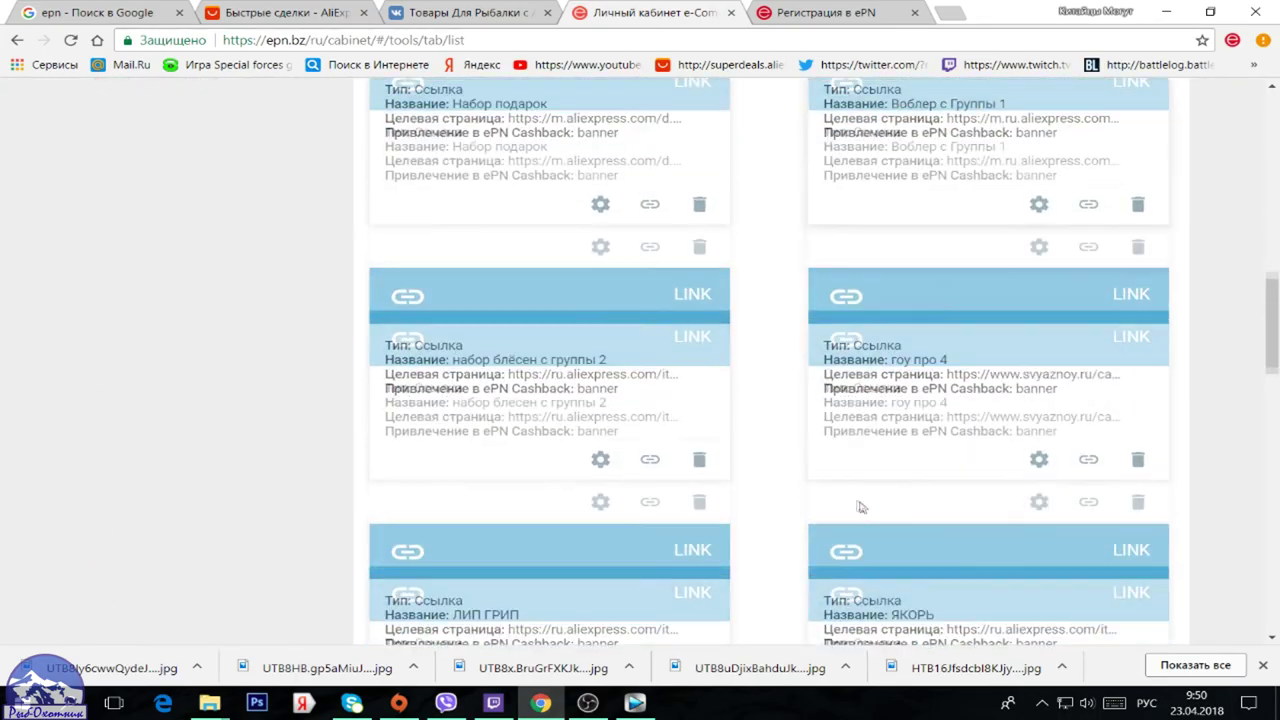
scroll(843, 507, up, 7)
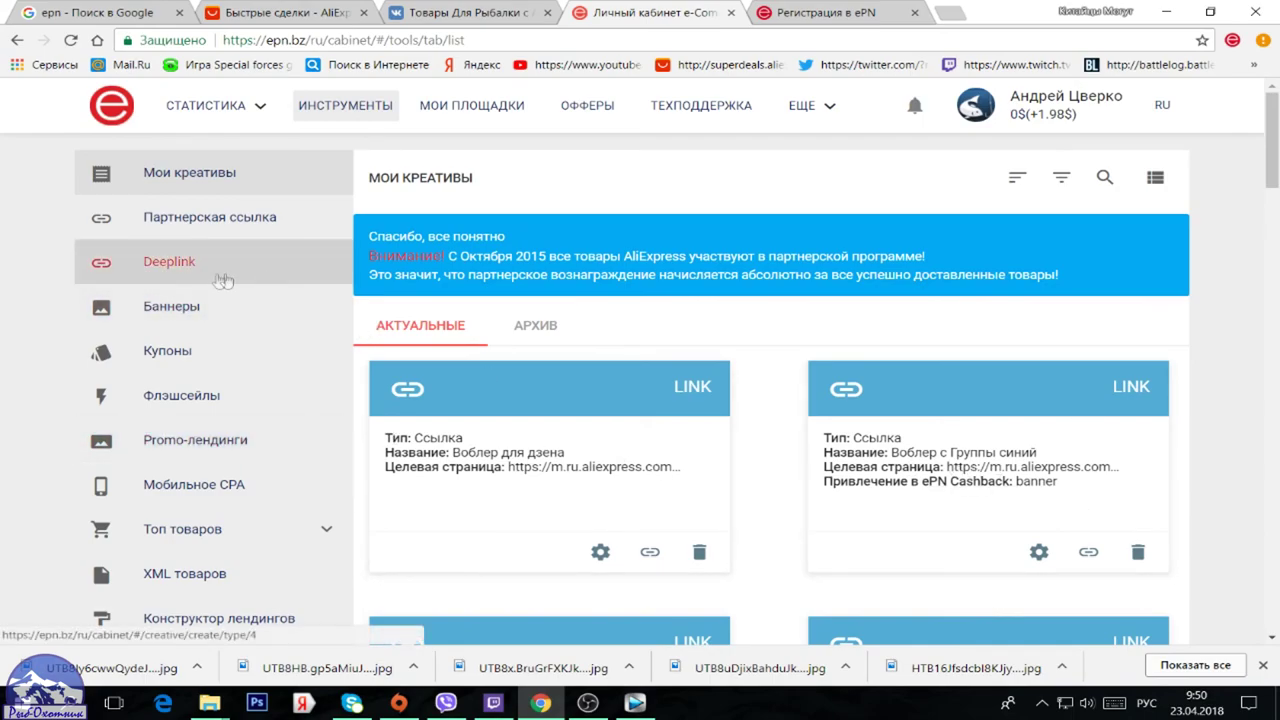
click(222, 223)
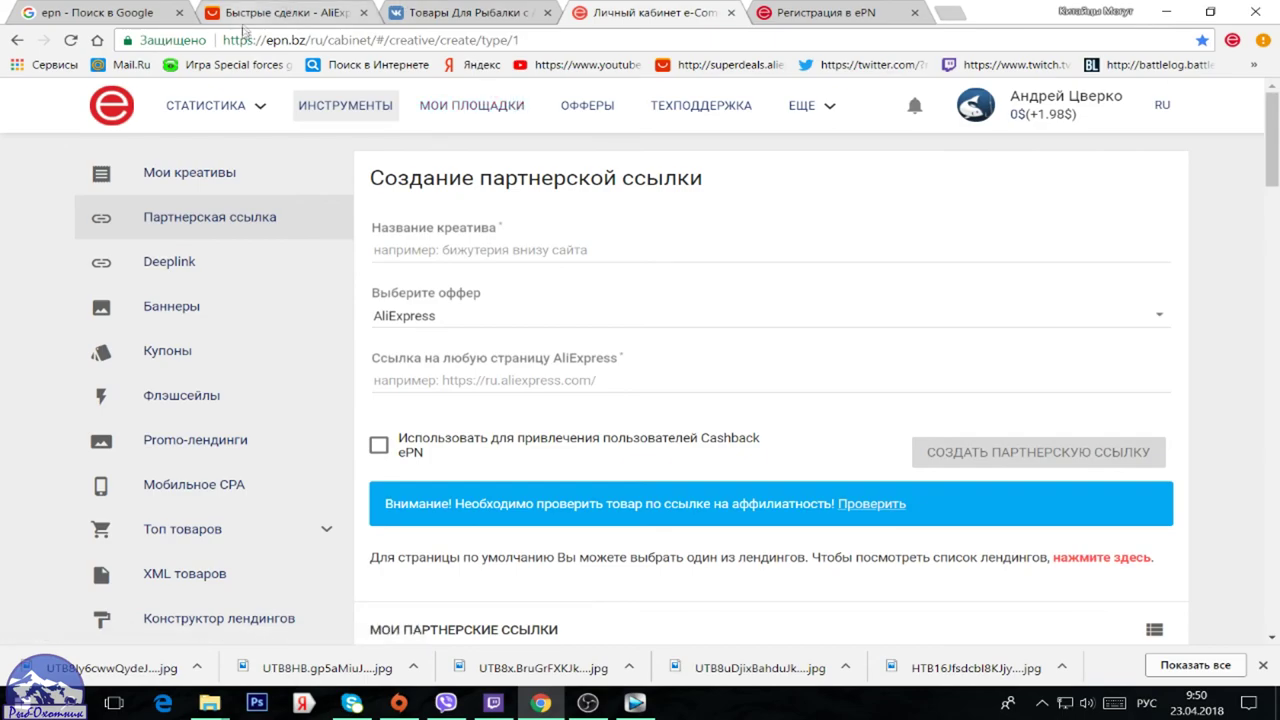
Switch to the AliExpress flash deals page, open the MACHINIST universal socket wrench product and copy its page address
click(290, 13)
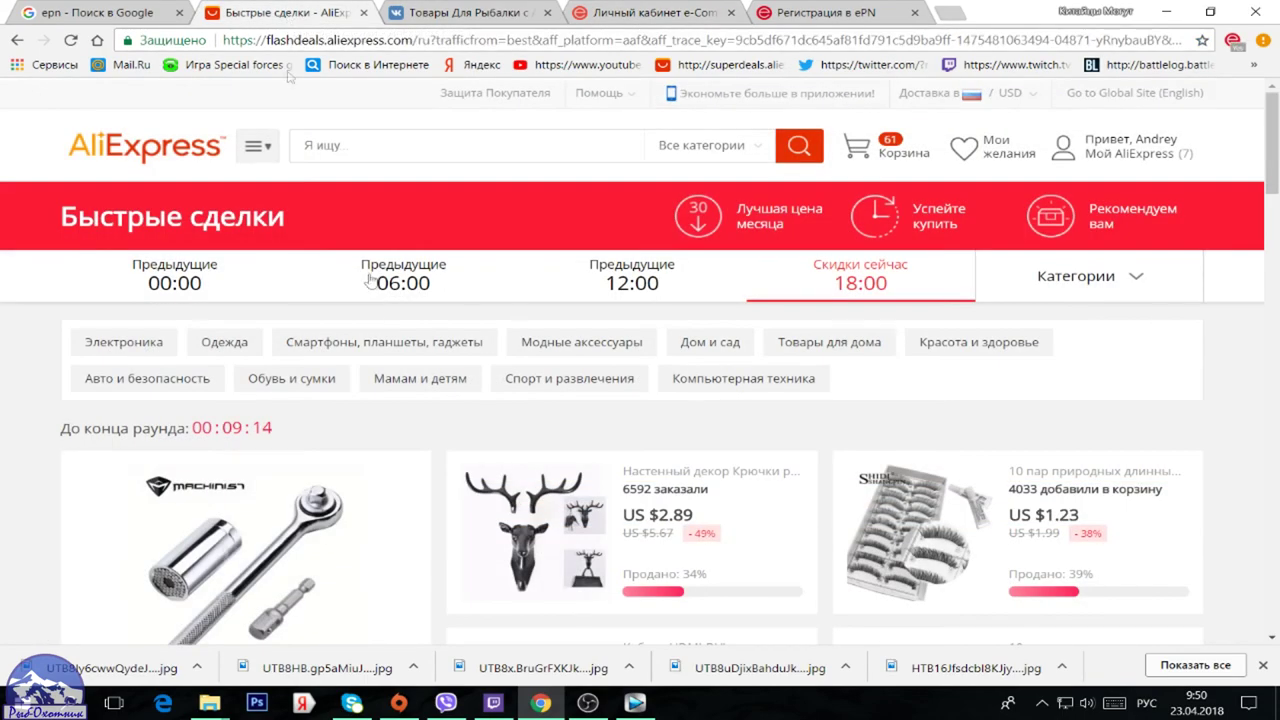
scroll(818, 388, down, 2)
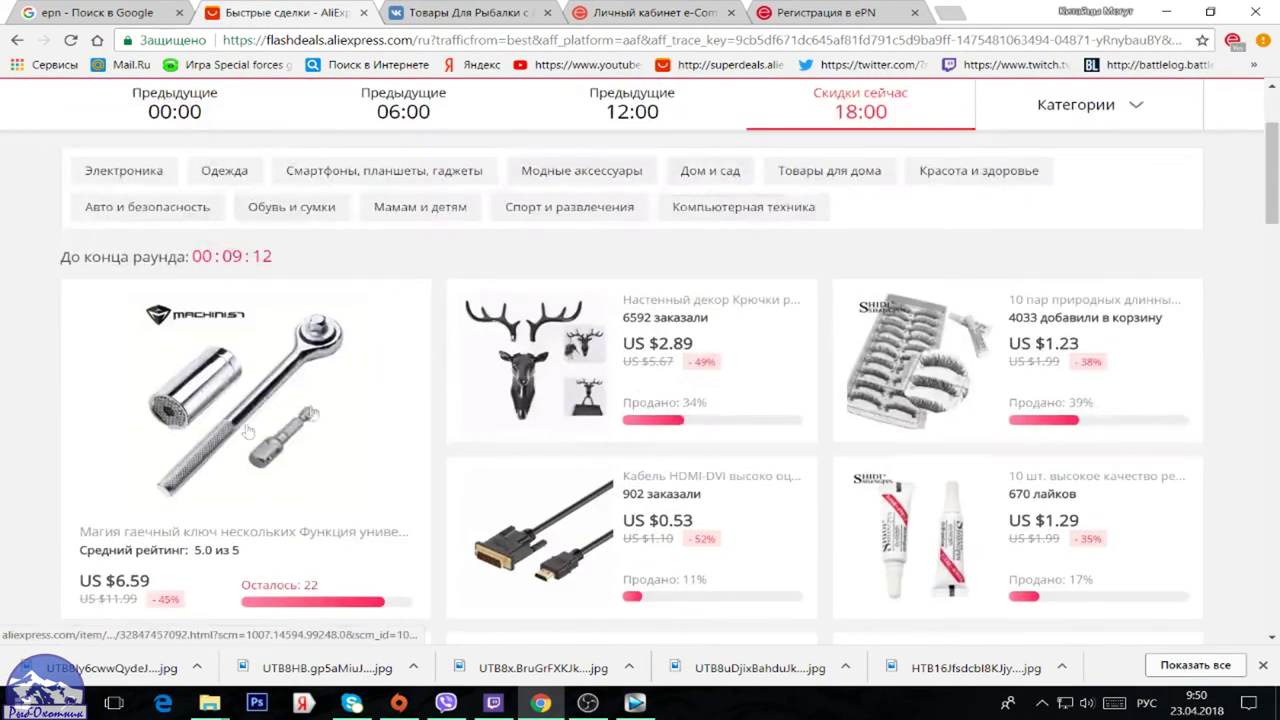
click(254, 388)
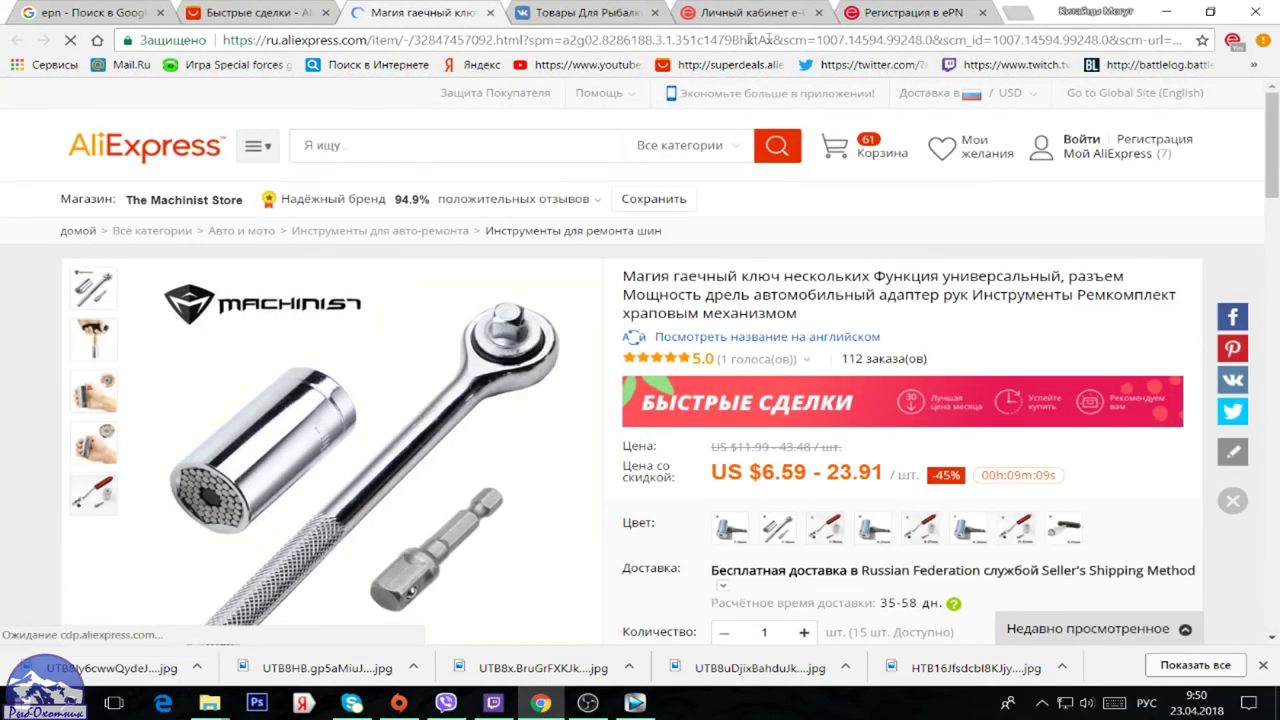
click(708, 42)
right_click(708, 42)
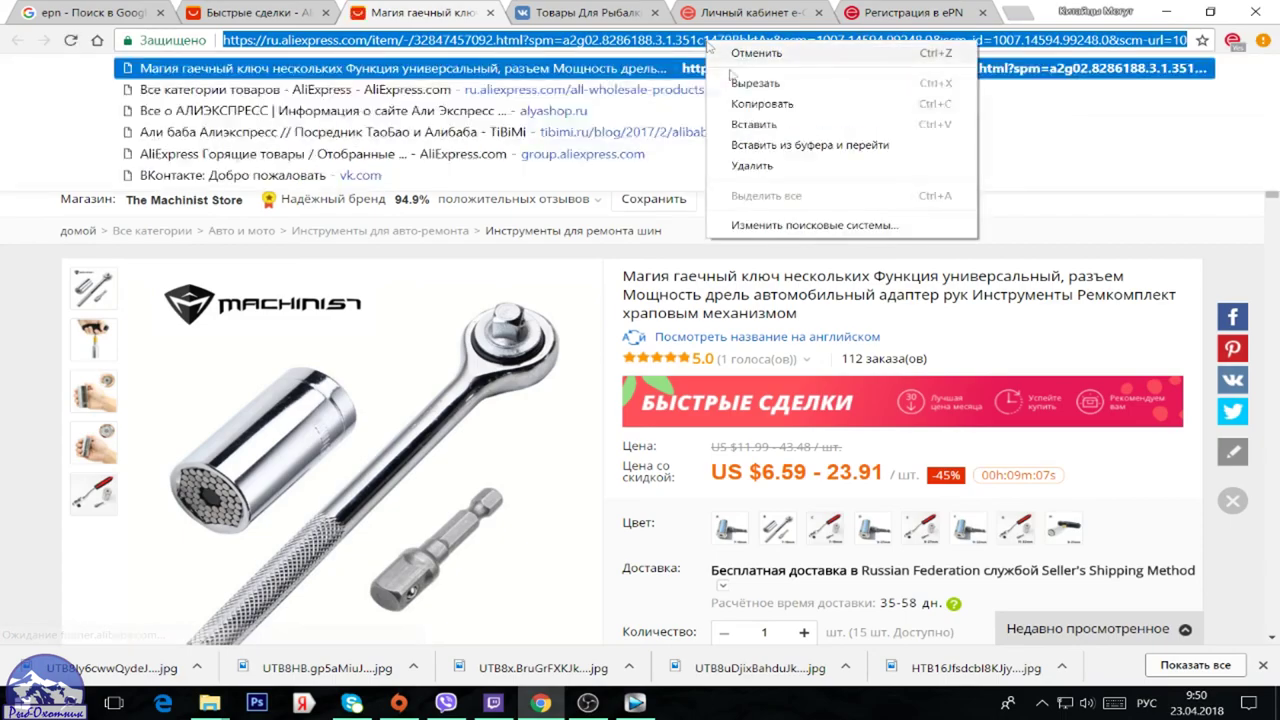
click(765, 103)
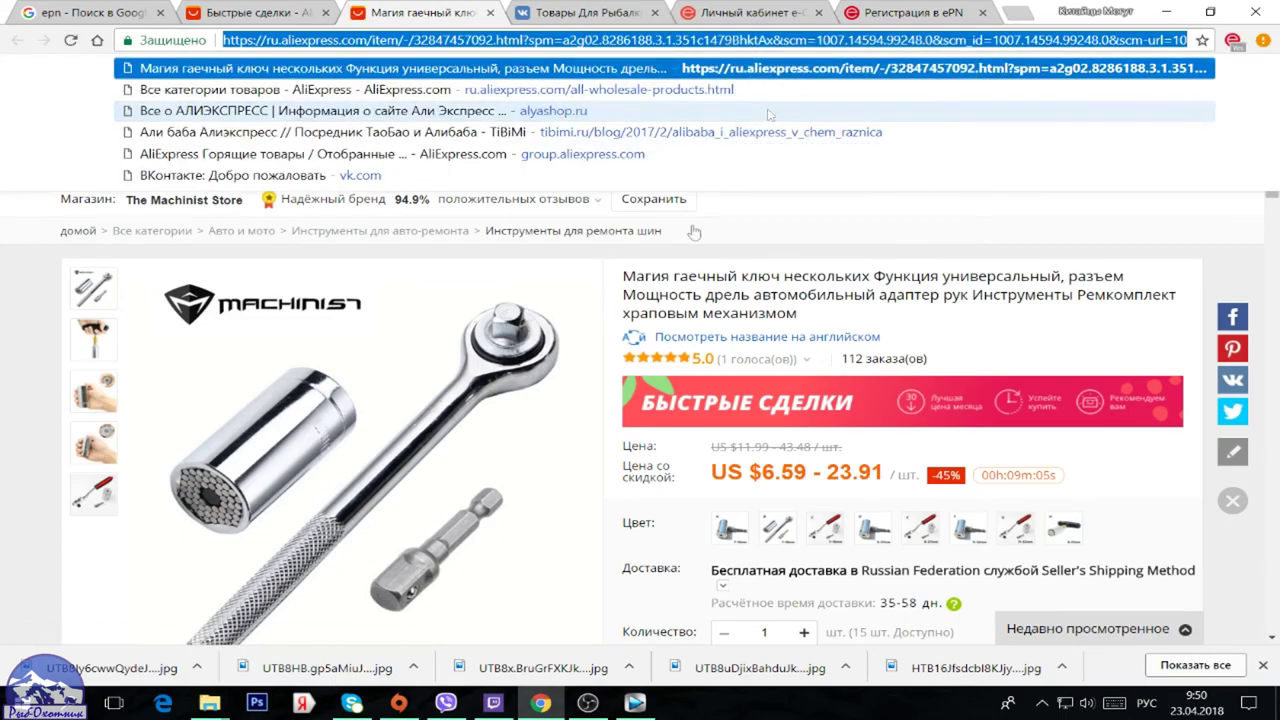
Return to the ePN partner link form and name the creative "ключ"
click(760, 18)
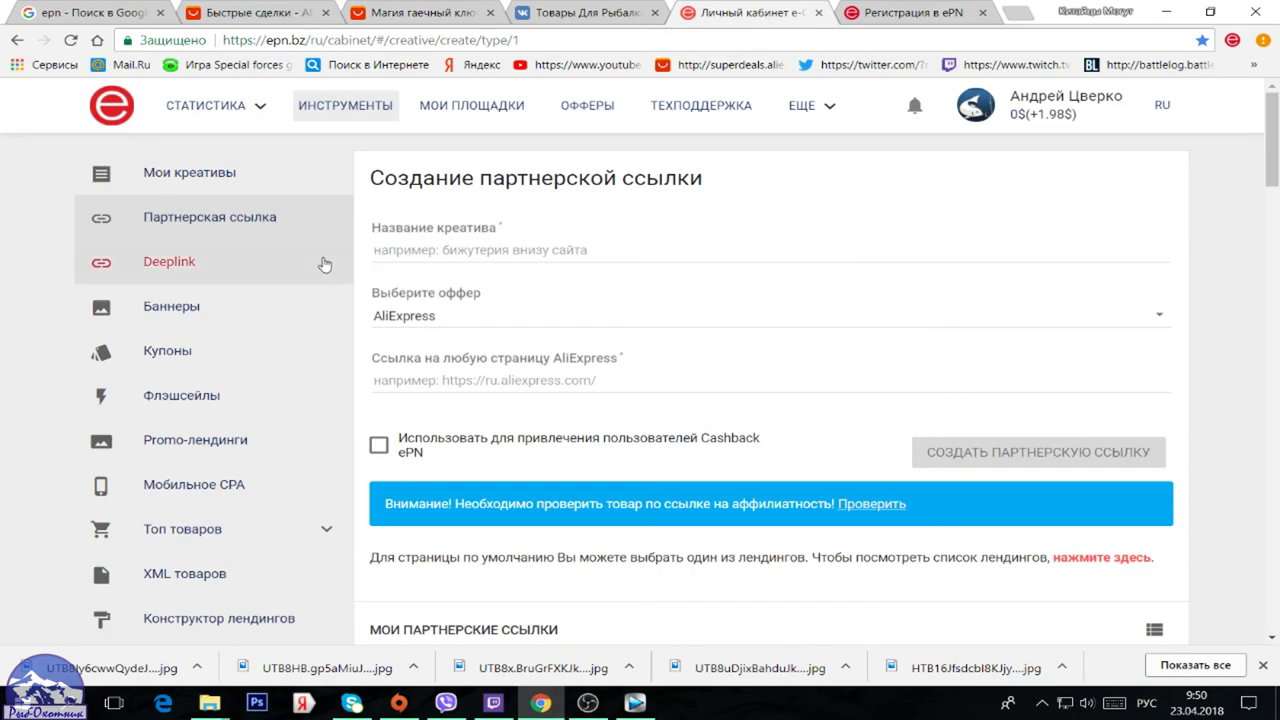
click(539, 257)
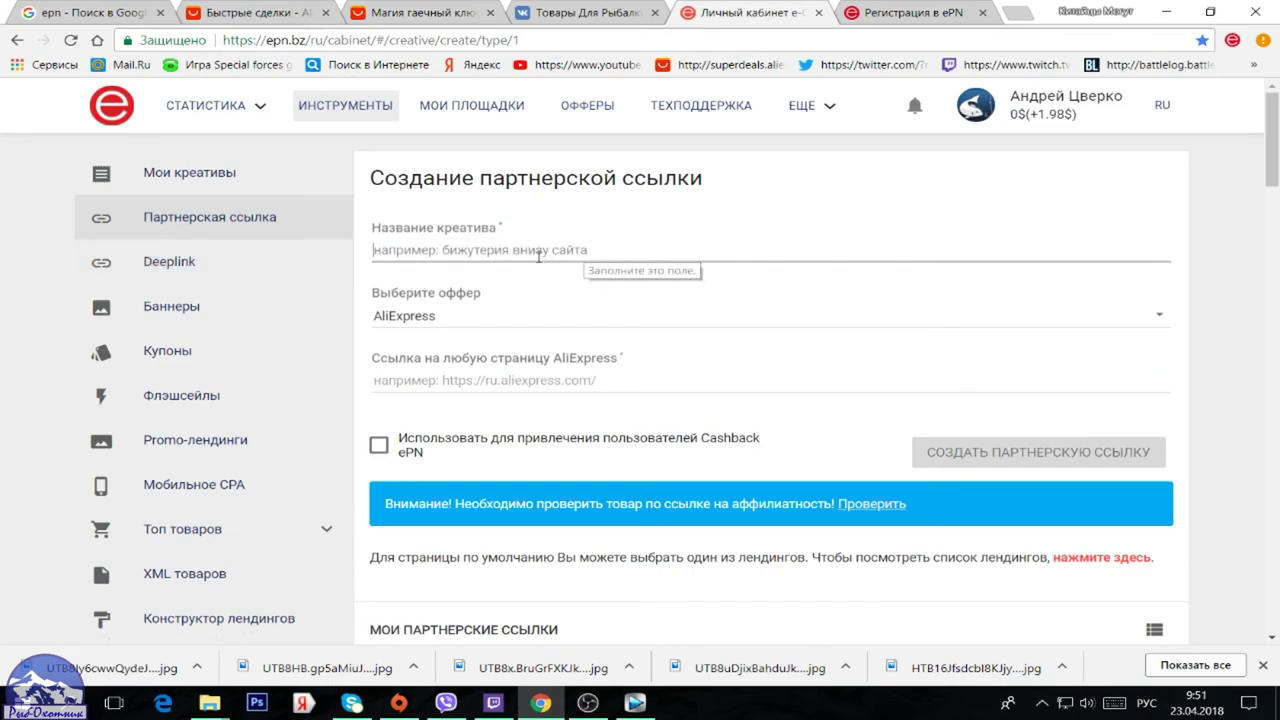
text(ключ)
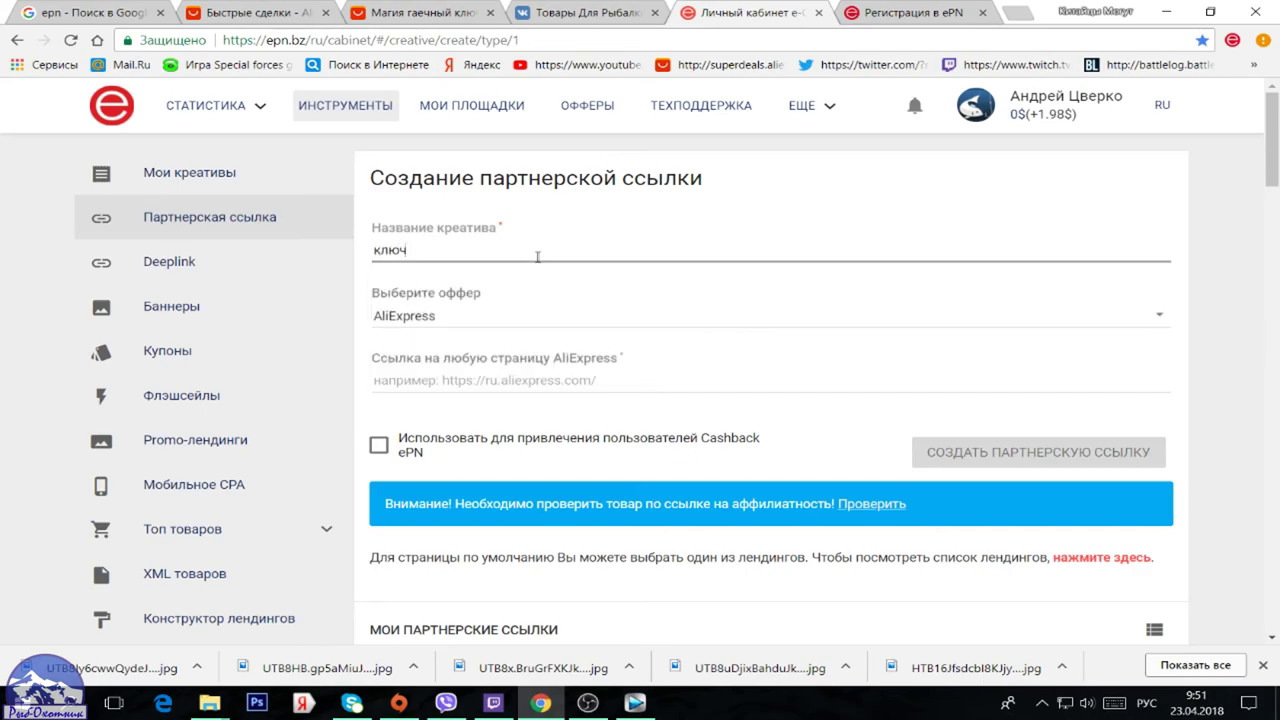
Look through the available store offers and choose AliExpress as the offer for the partner link
click(578, 326)
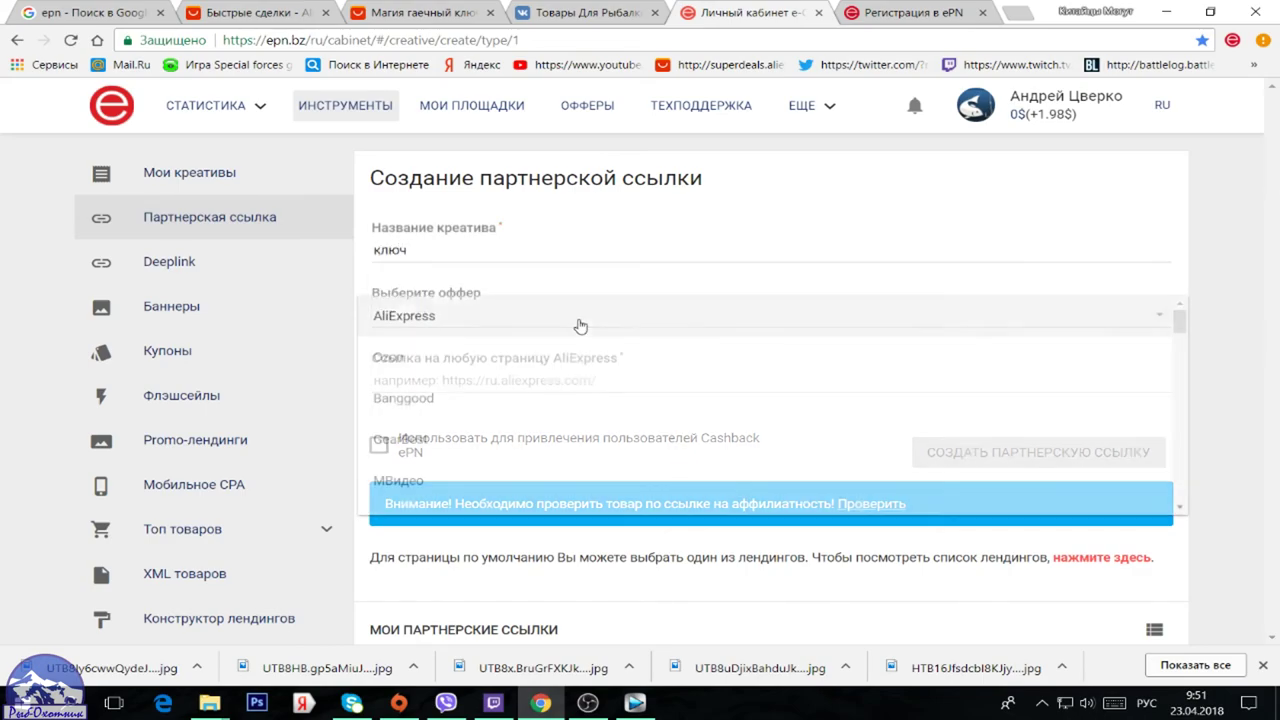
scroll(451, 367, down, 4)
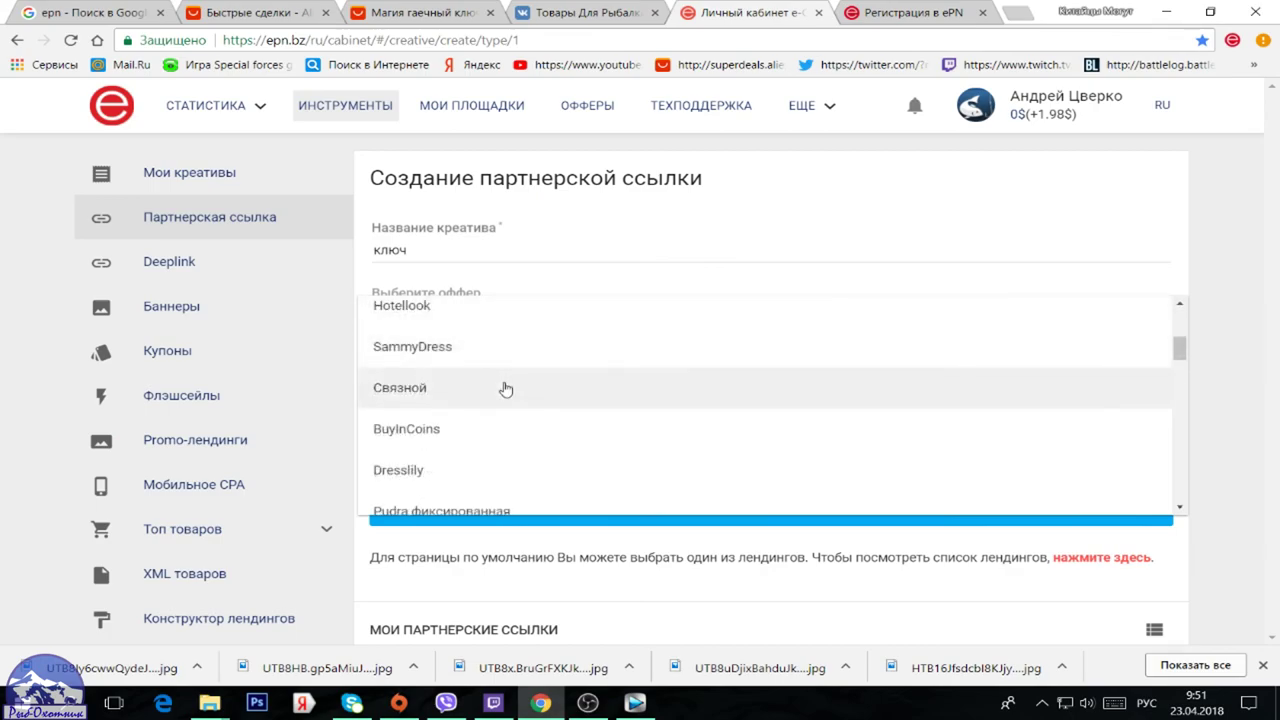
scroll(511, 412, down, 6)
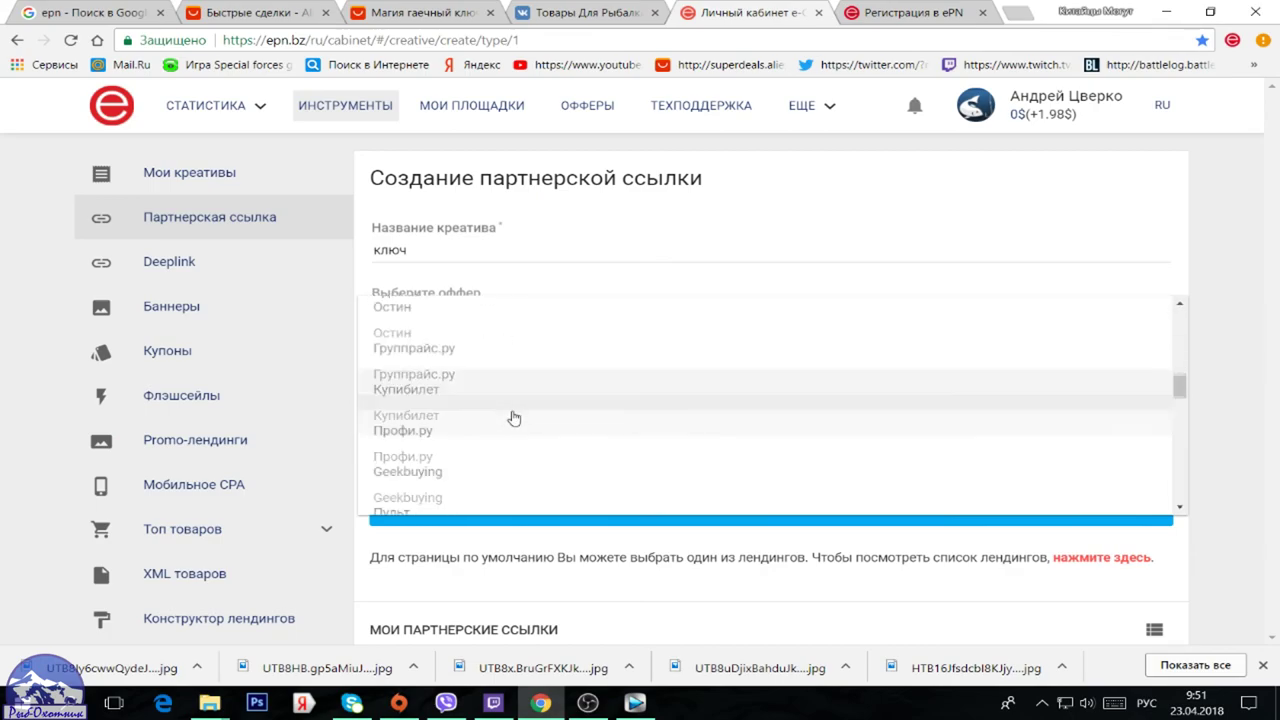
scroll(513, 417, down, 6)
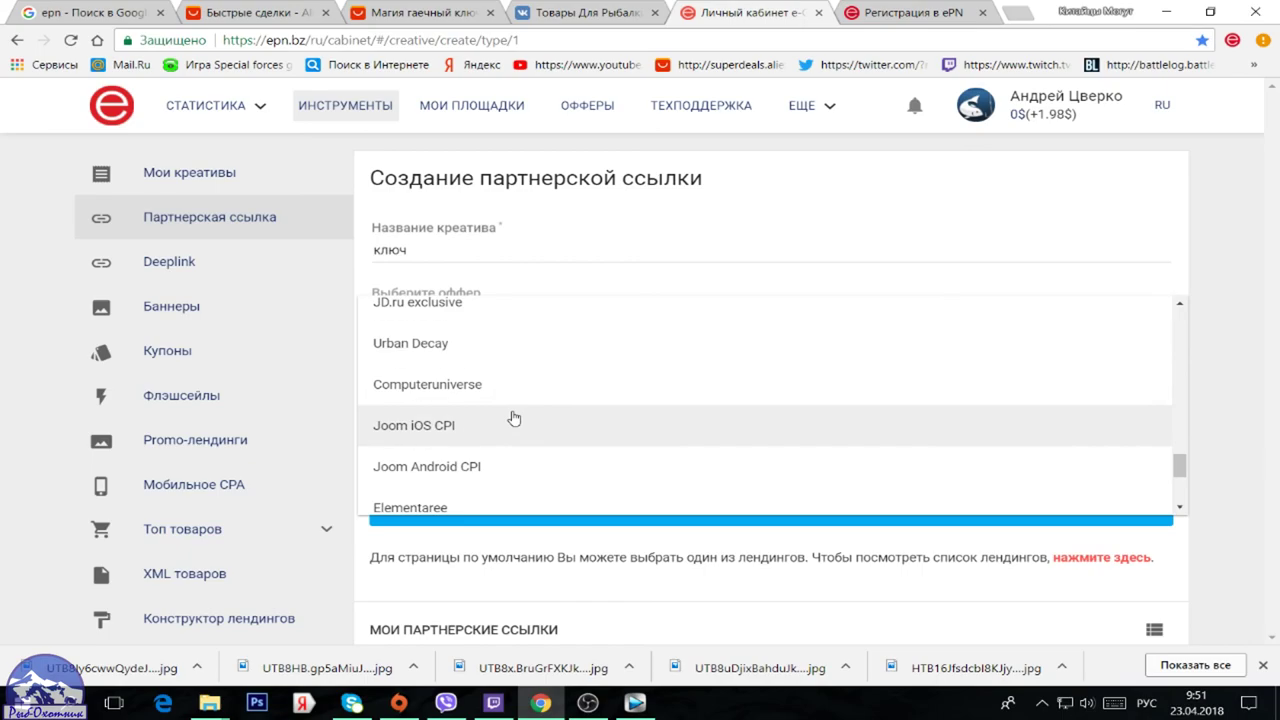
scroll(513, 417, down, 1)
scroll(523, 443, up, 10)
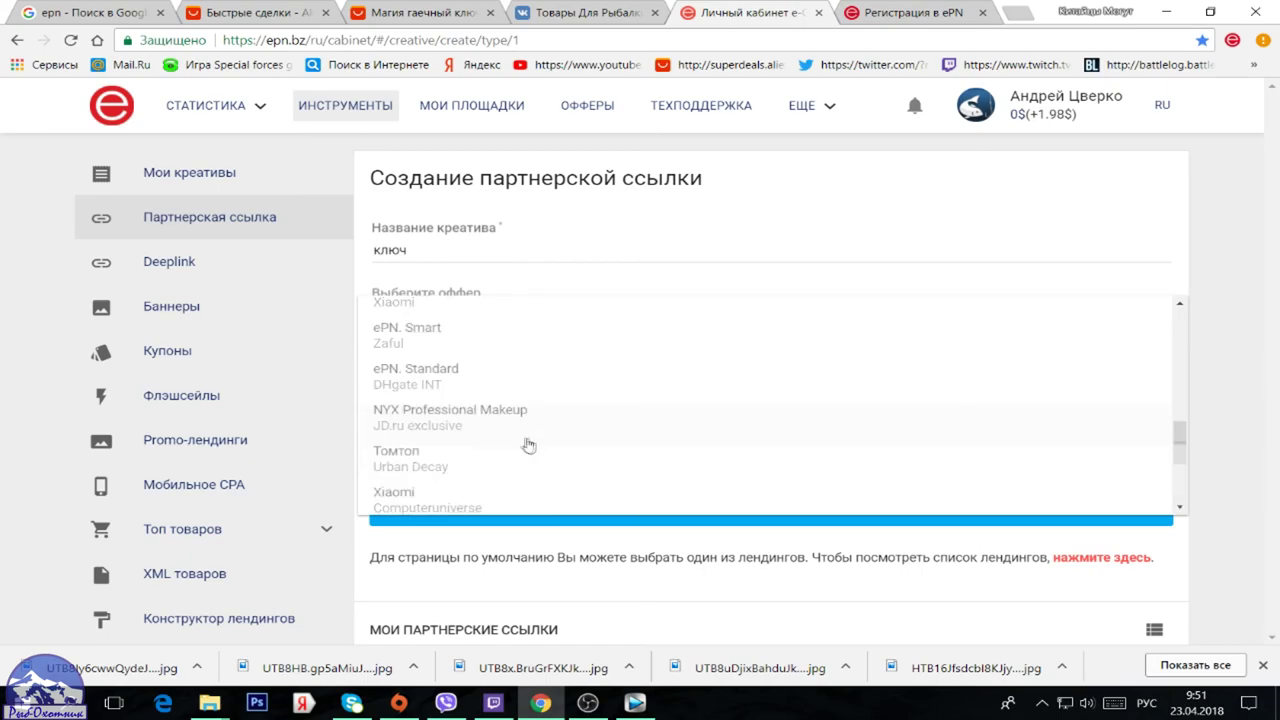
scroll(529, 444, up, 5)
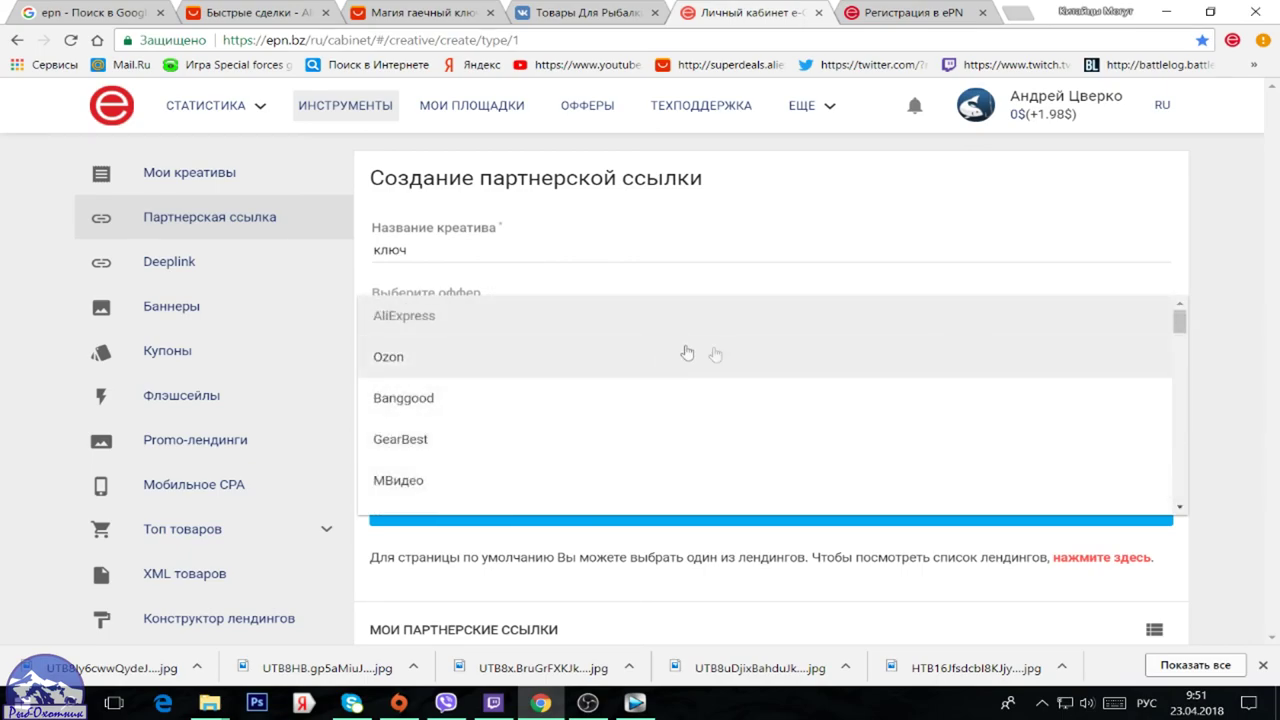
click(478, 318)
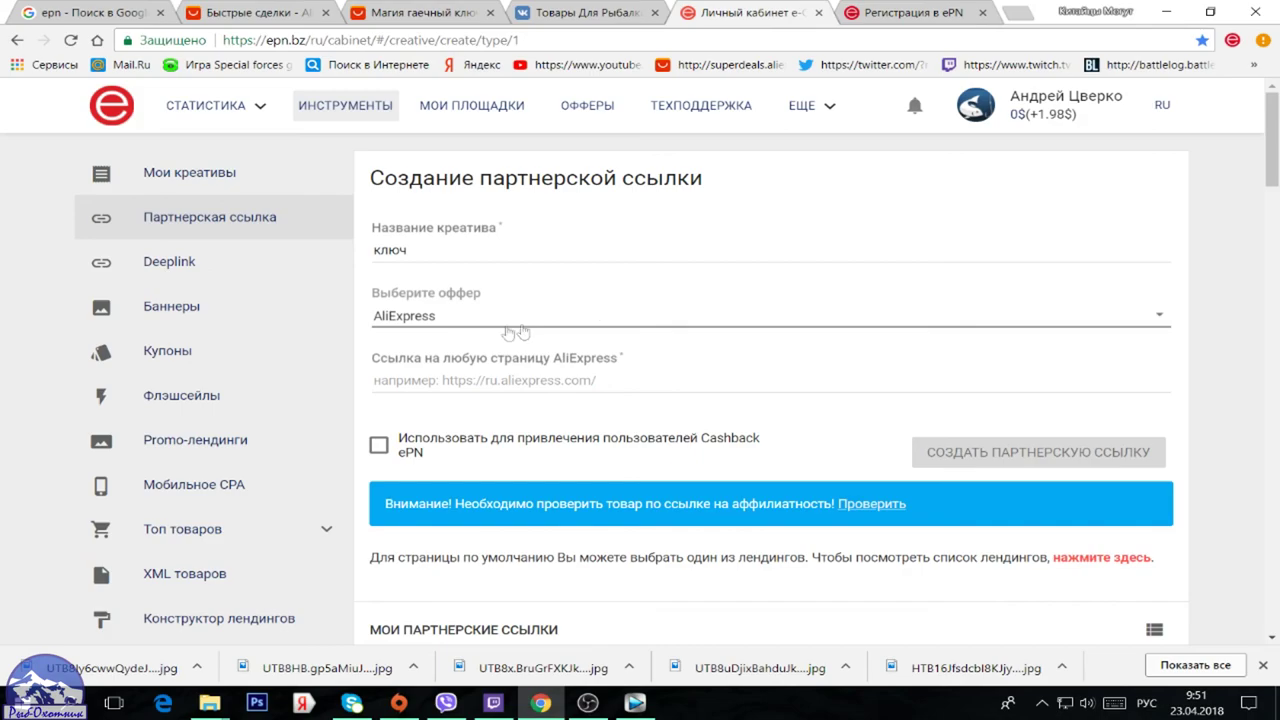
Paste the copied product address as the AliExpress page link and create the partner link
click(618, 383)
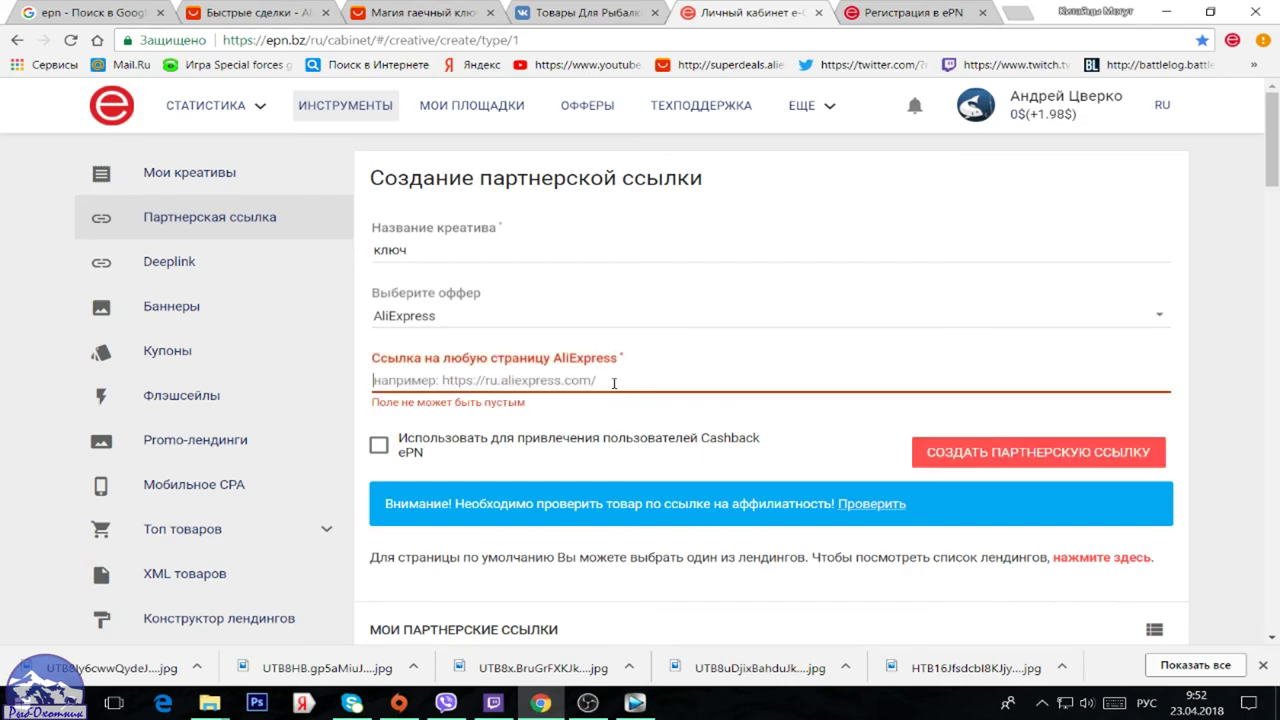
key(ctrl+v)
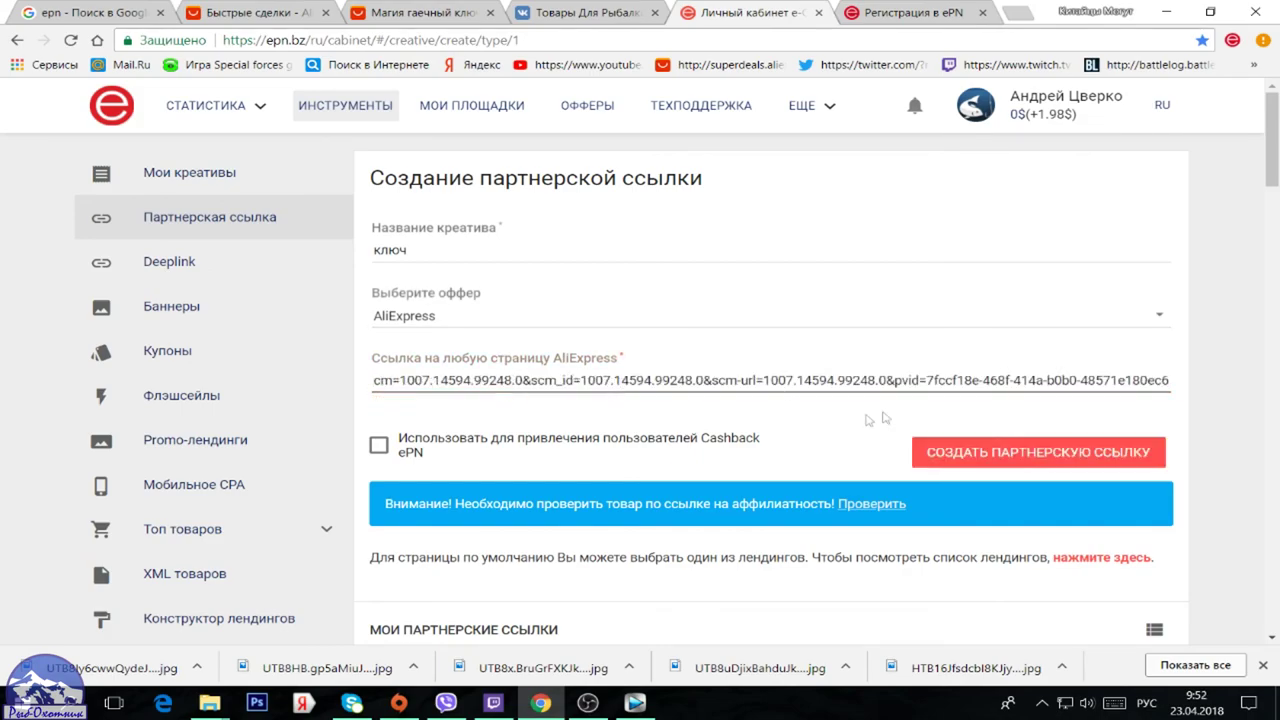
click(1020, 460)
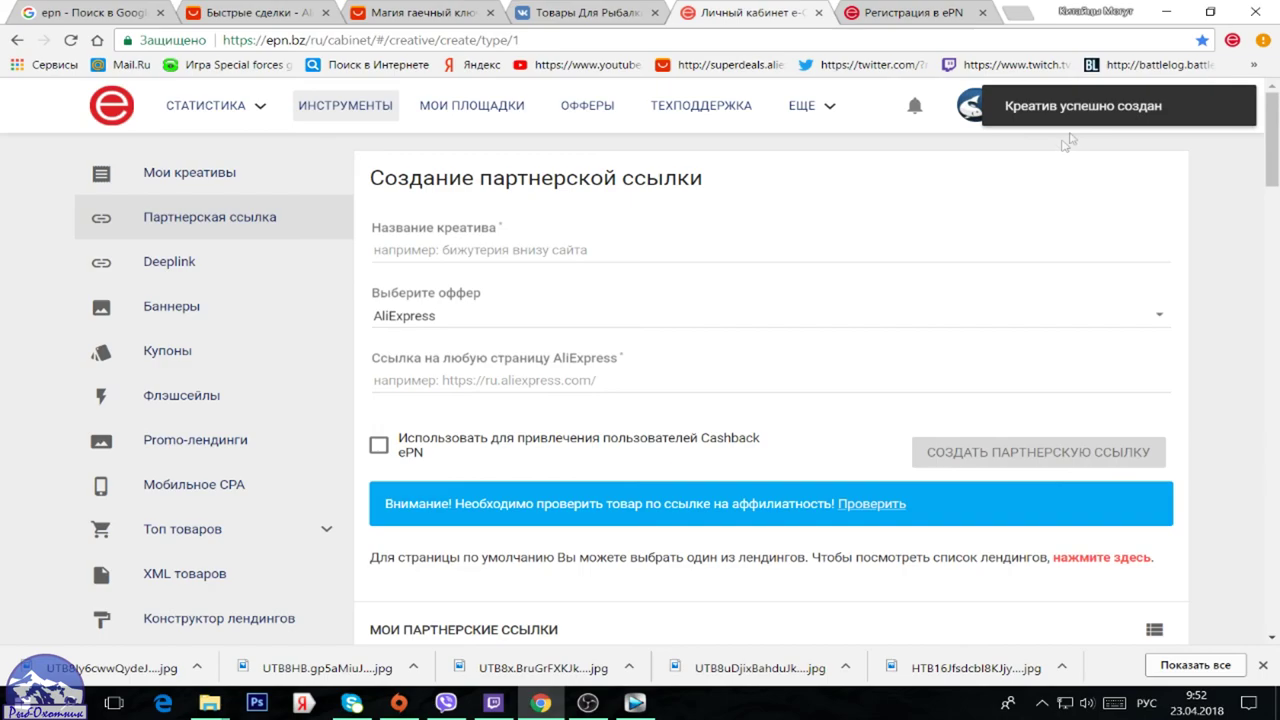
Shorten the embed link of the "ключ" creative, copy its got.by version and close the link code dialog
scroll(714, 441, down, 4)
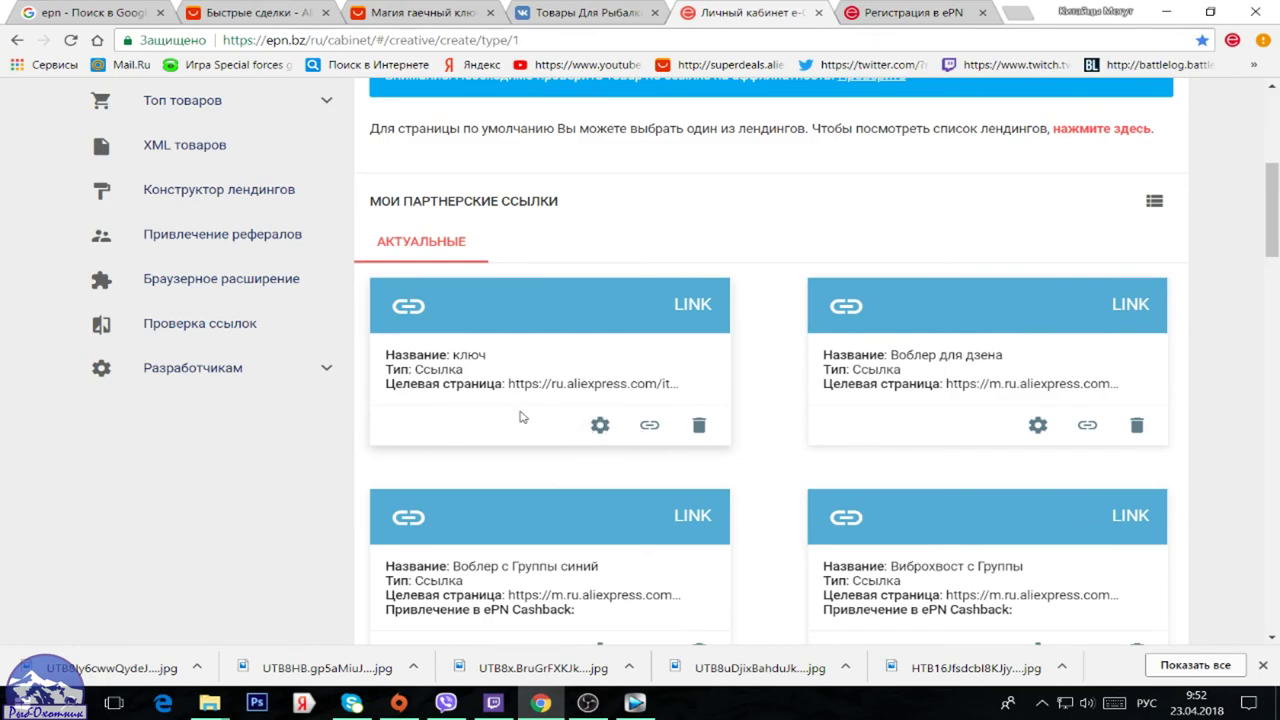
click(650, 426)
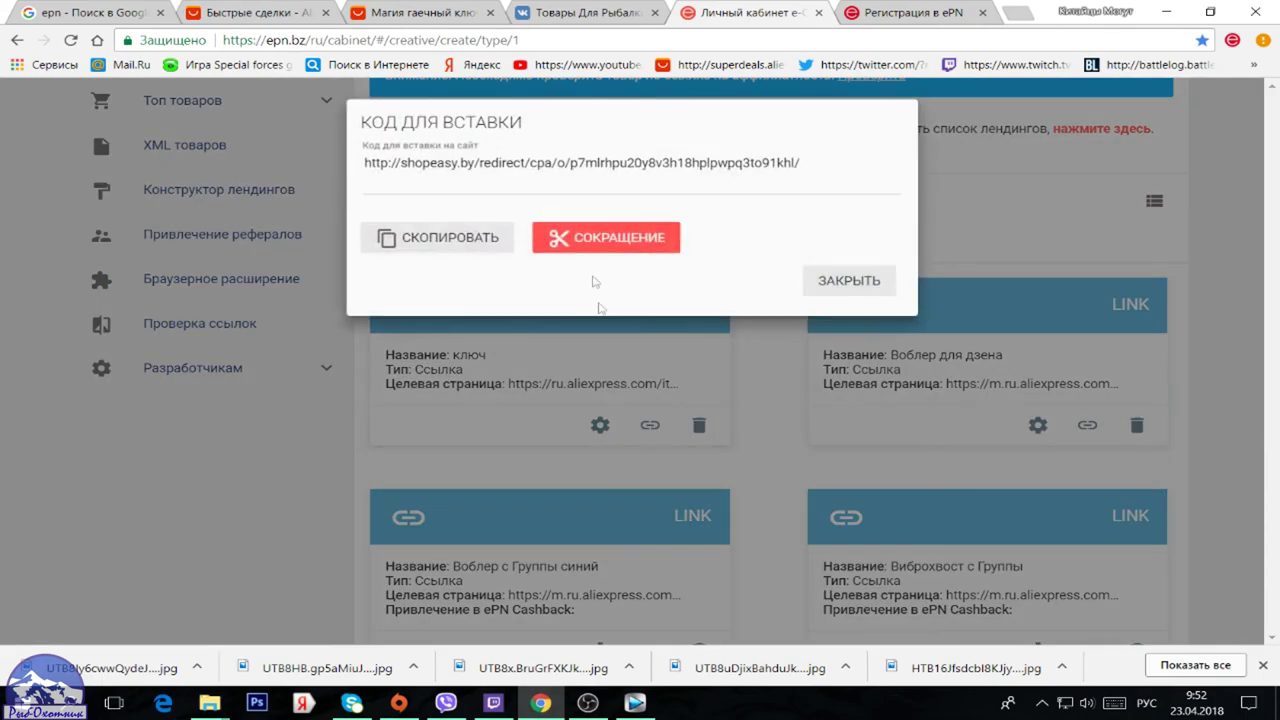
click(601, 245)
click(889, 355)
right_click(466, 354)
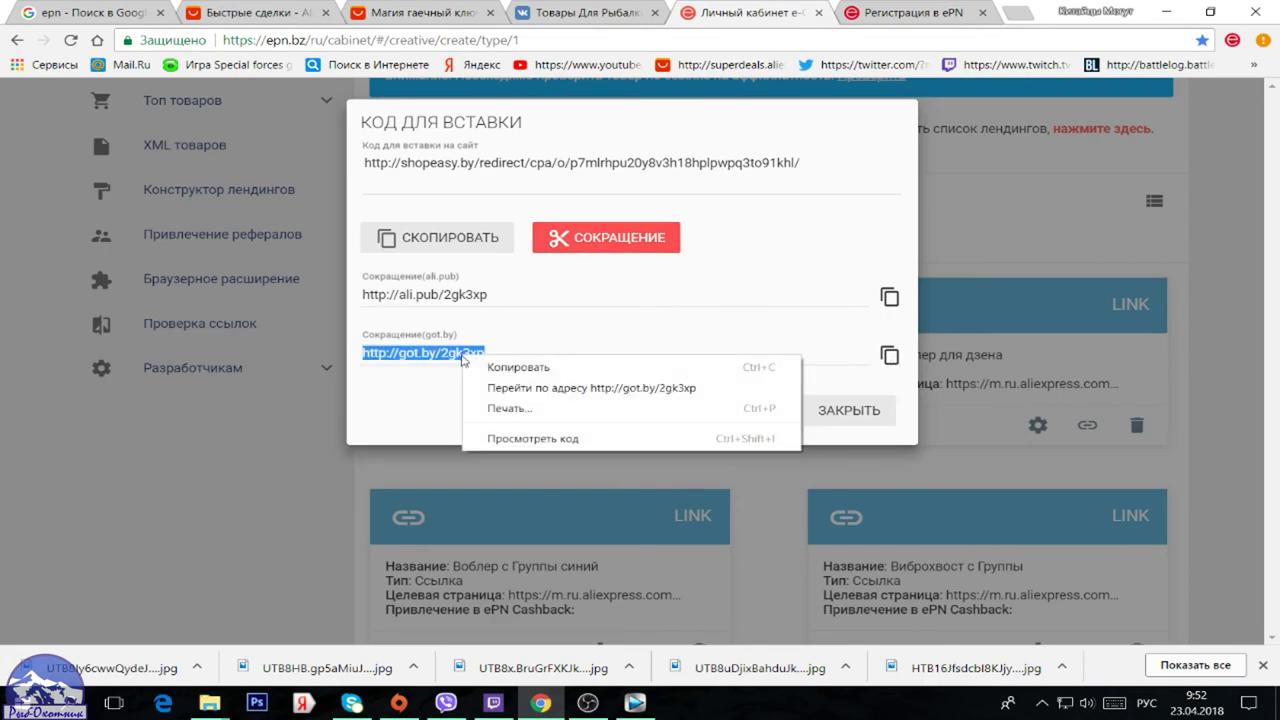
click(530, 368)
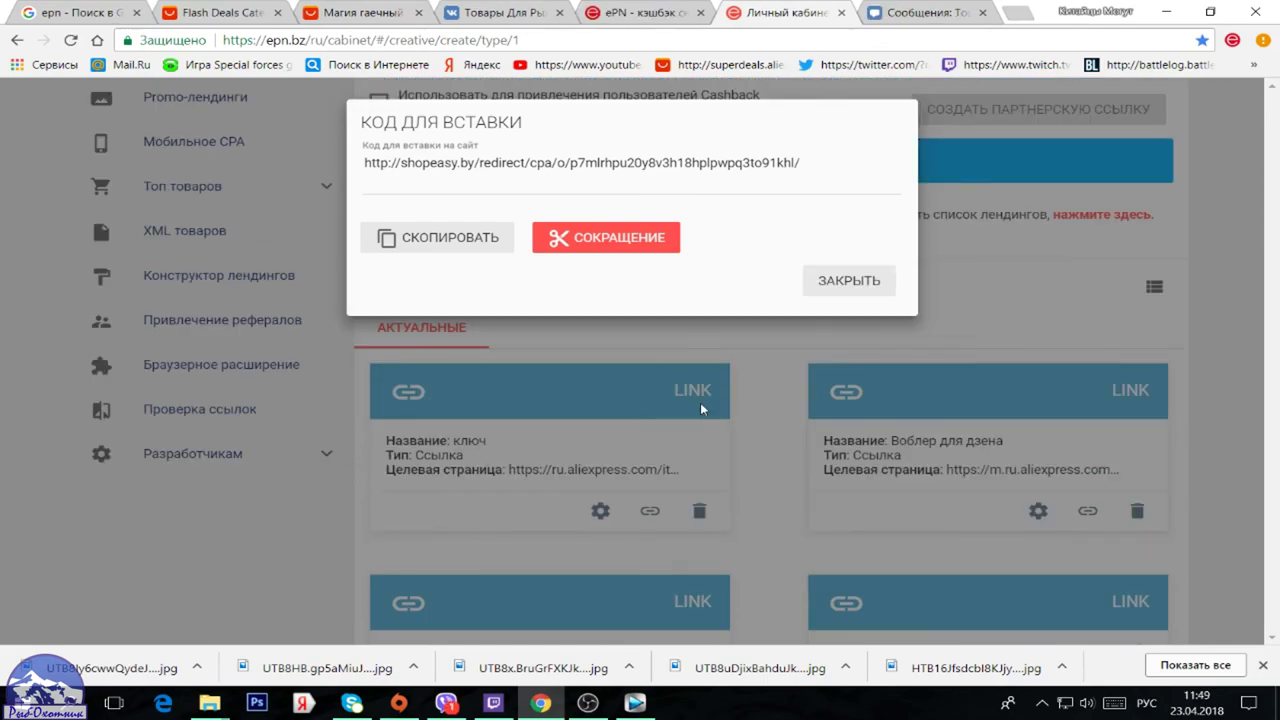
click(849, 280)
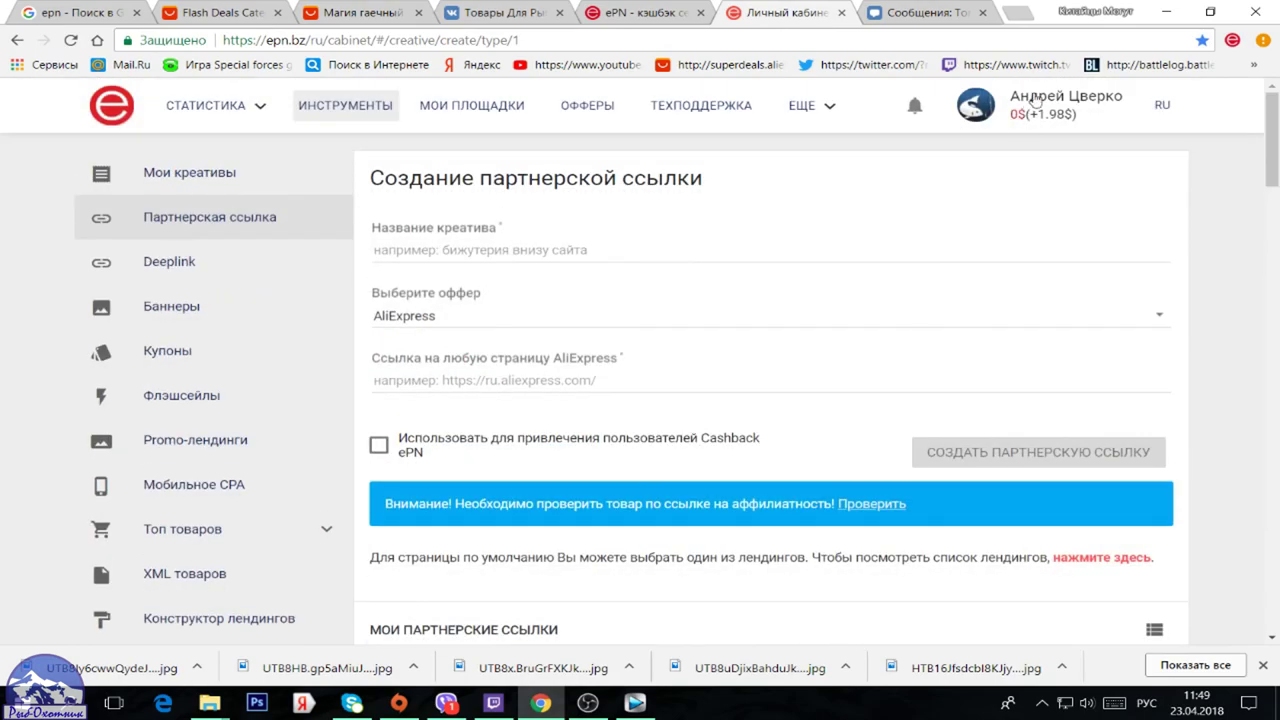
Open the account profile dashboard and review its wallets and balance
click(1037, 97)
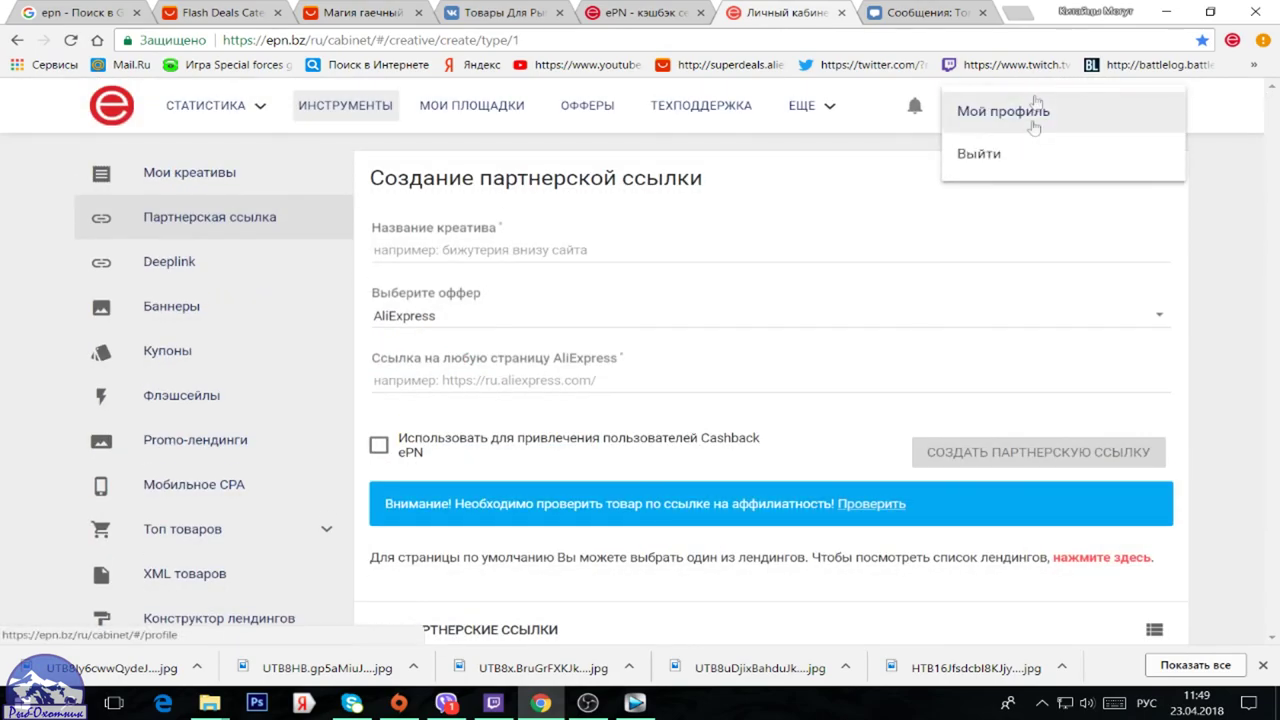
click(1025, 120)
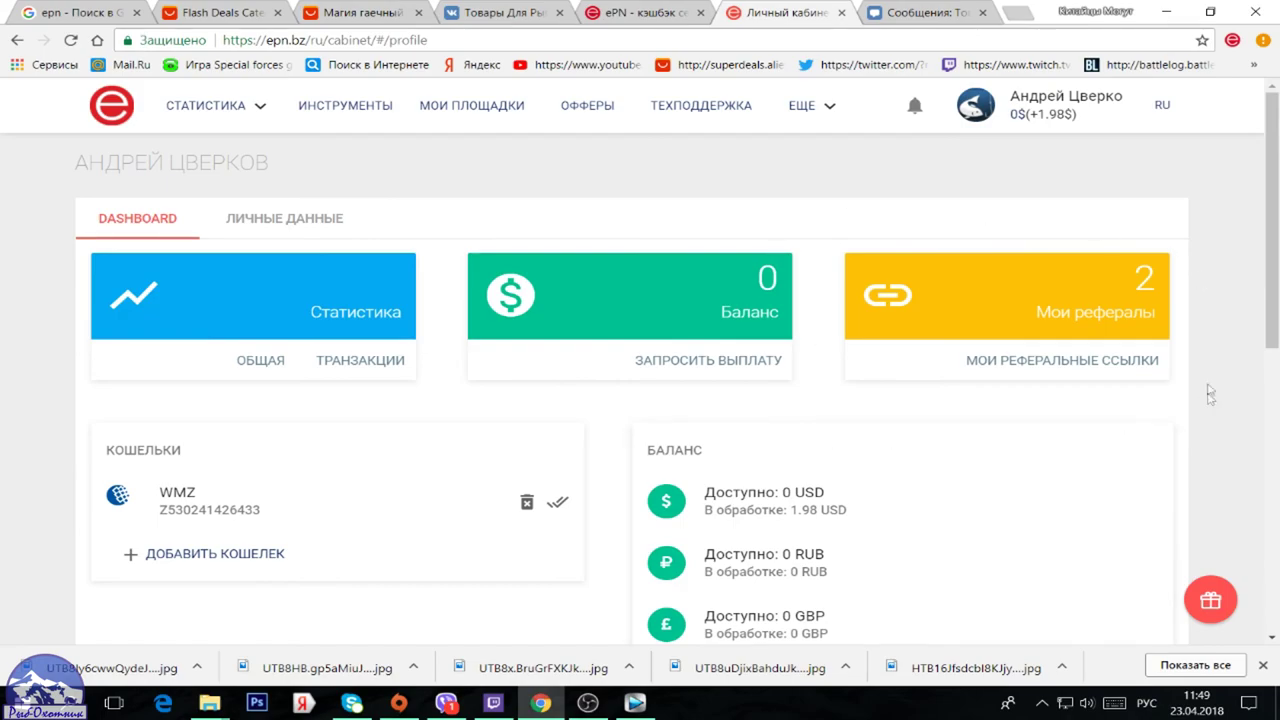
scroll(1138, 417, down, 1)
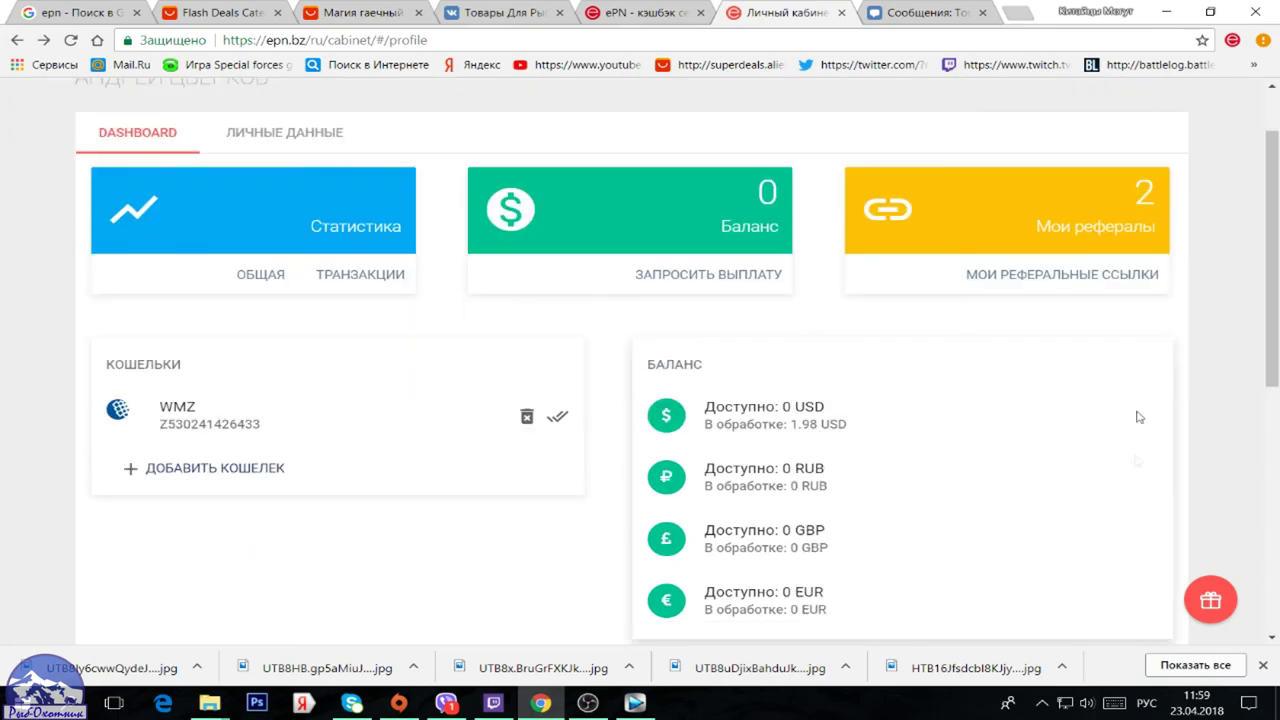
Open the referral links page and examine the ePN Standard, Fix and Smart programs, the creation form and the creatives list
click(1063, 276)
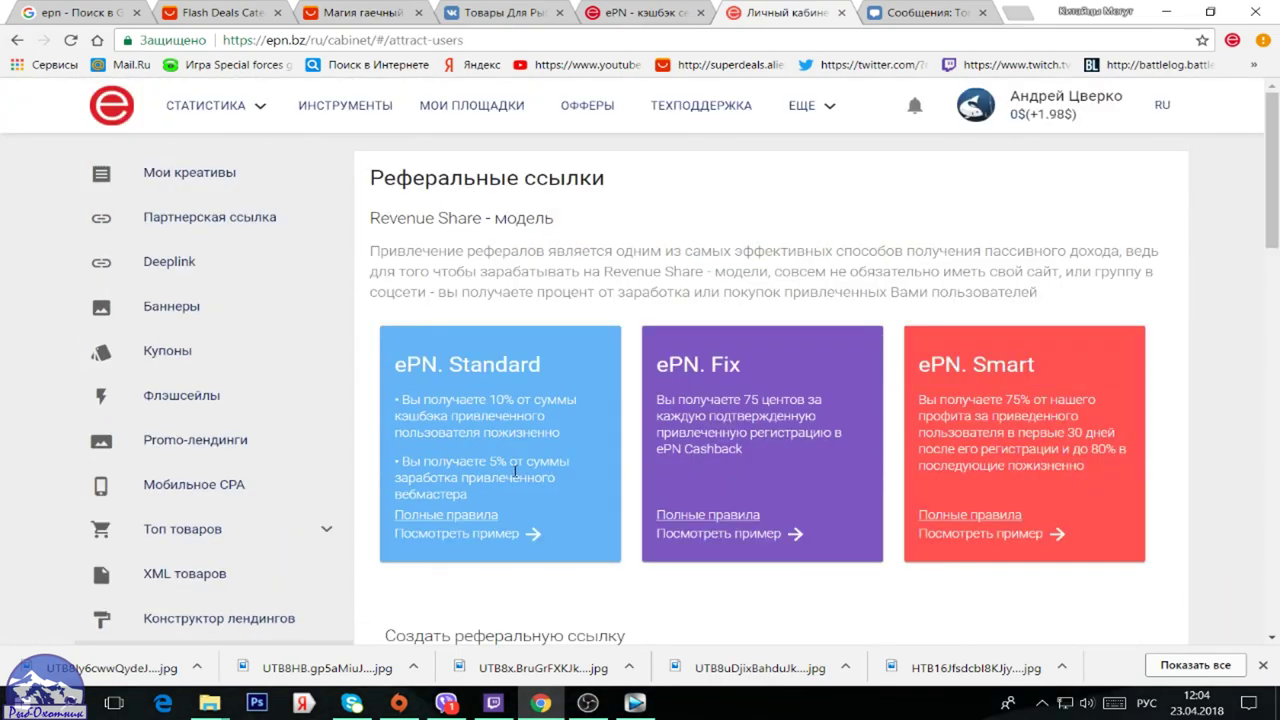
scroll(515, 472, down, 5)
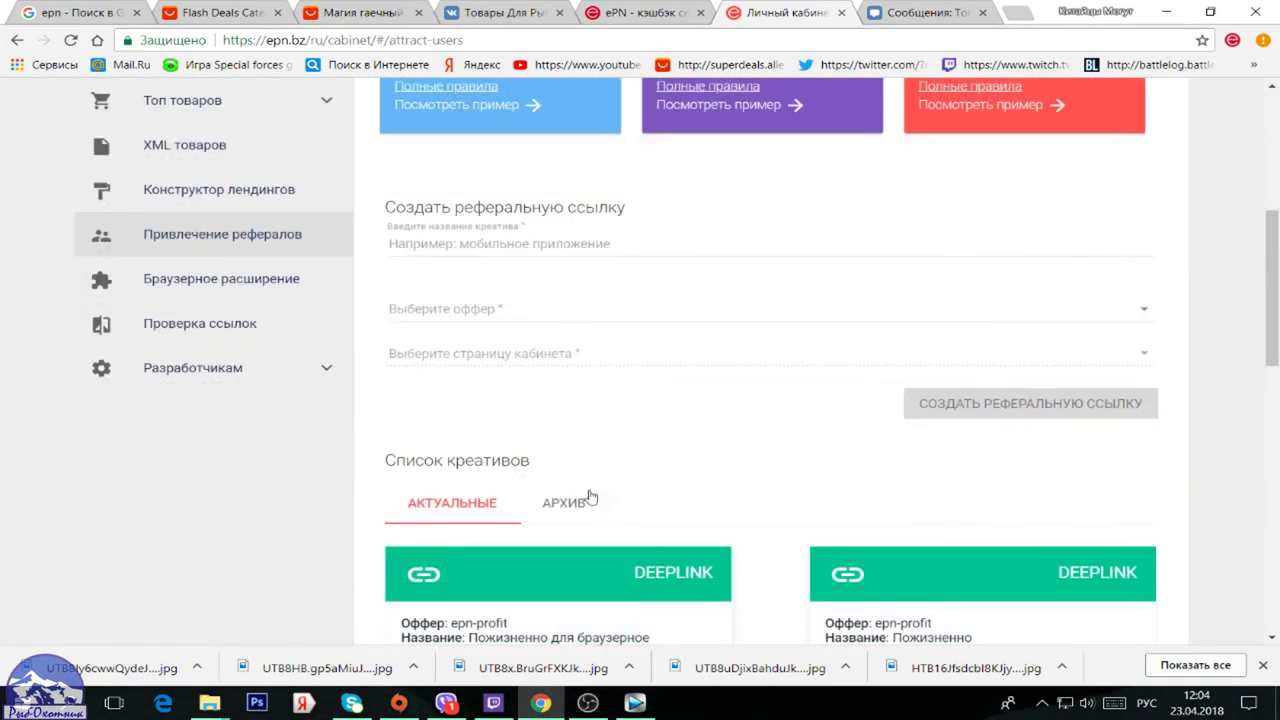
scroll(640, 497, down, 6)
scroll(640, 503, up, 4)
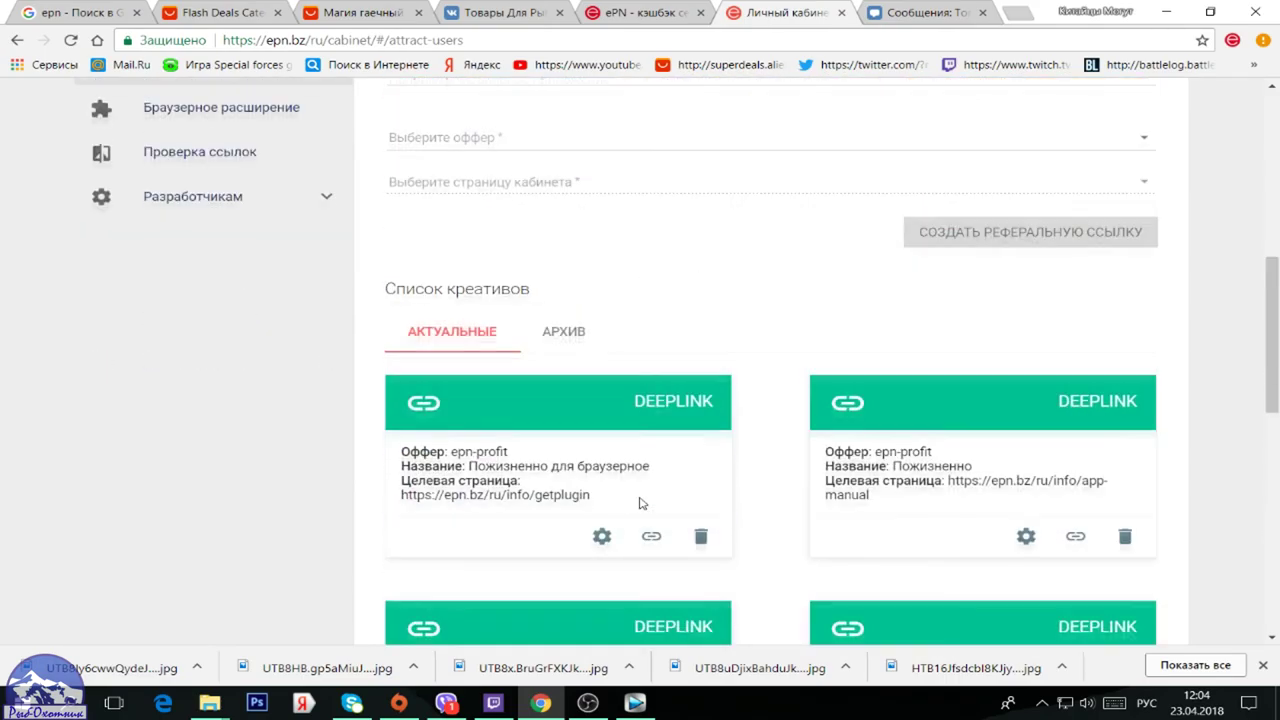
scroll(640, 503, up, 6)
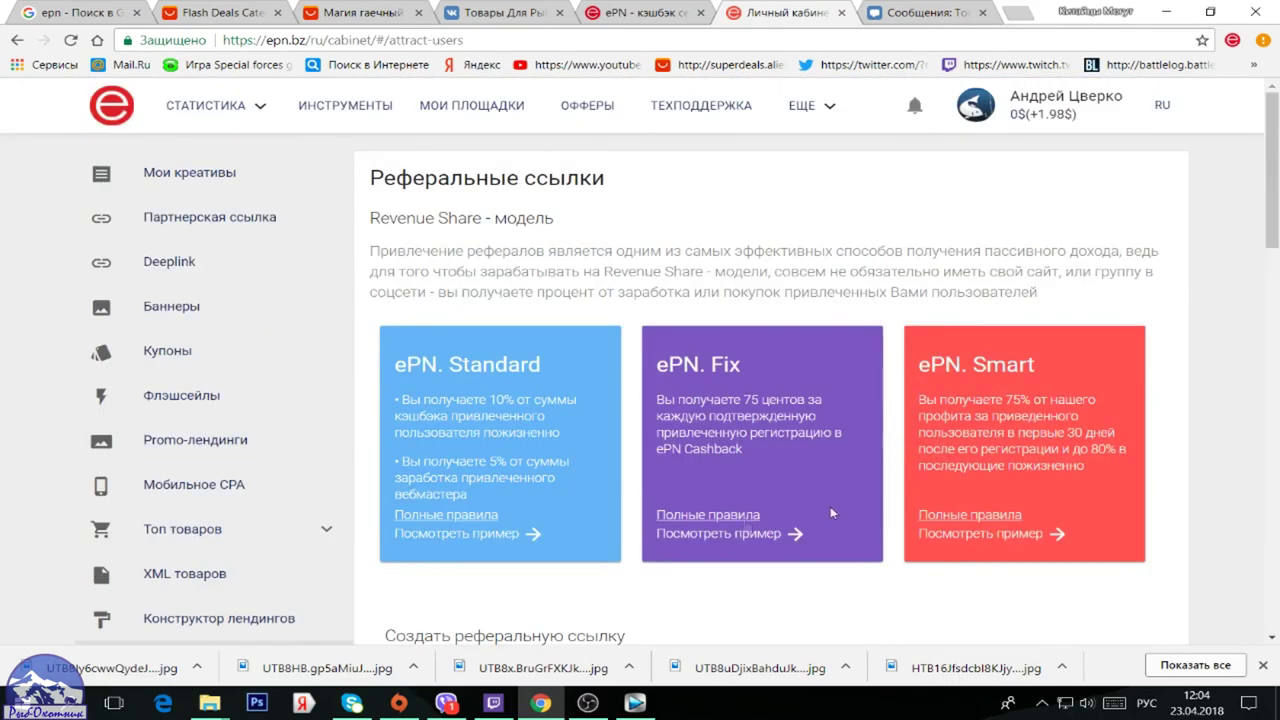
scroll(790, 518, down, 4)
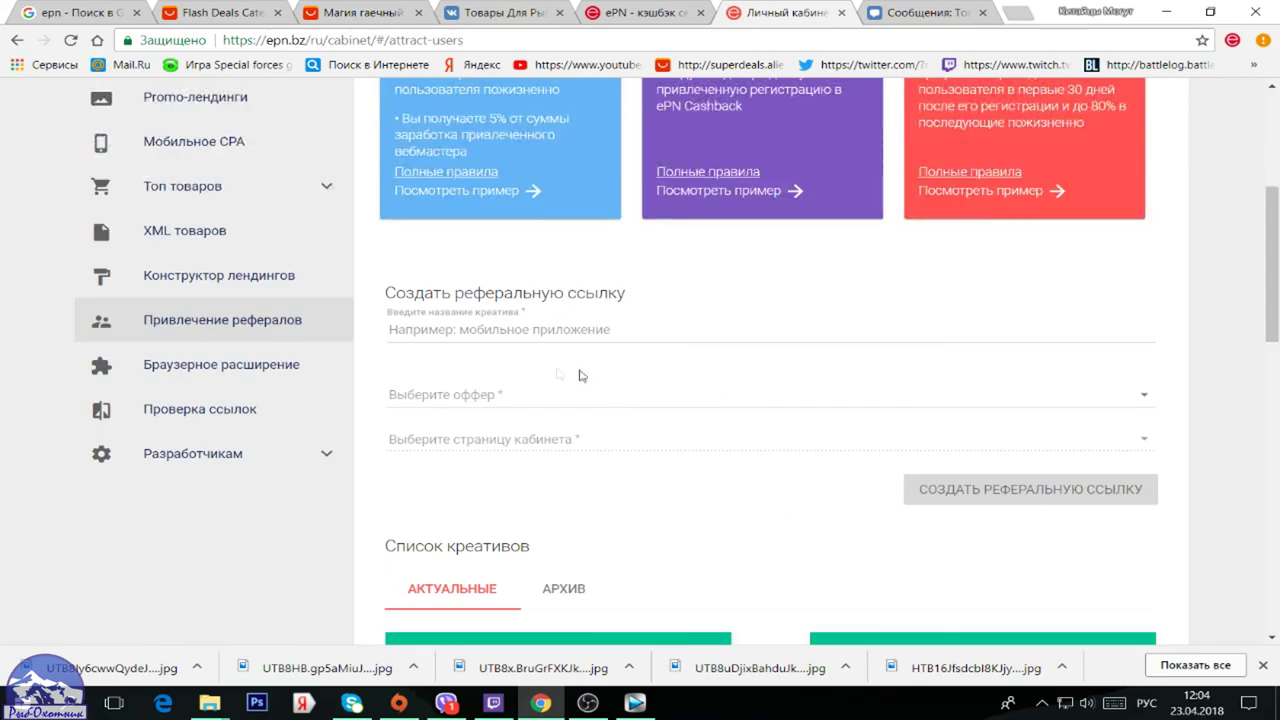
scroll(575, 468, down, 1)
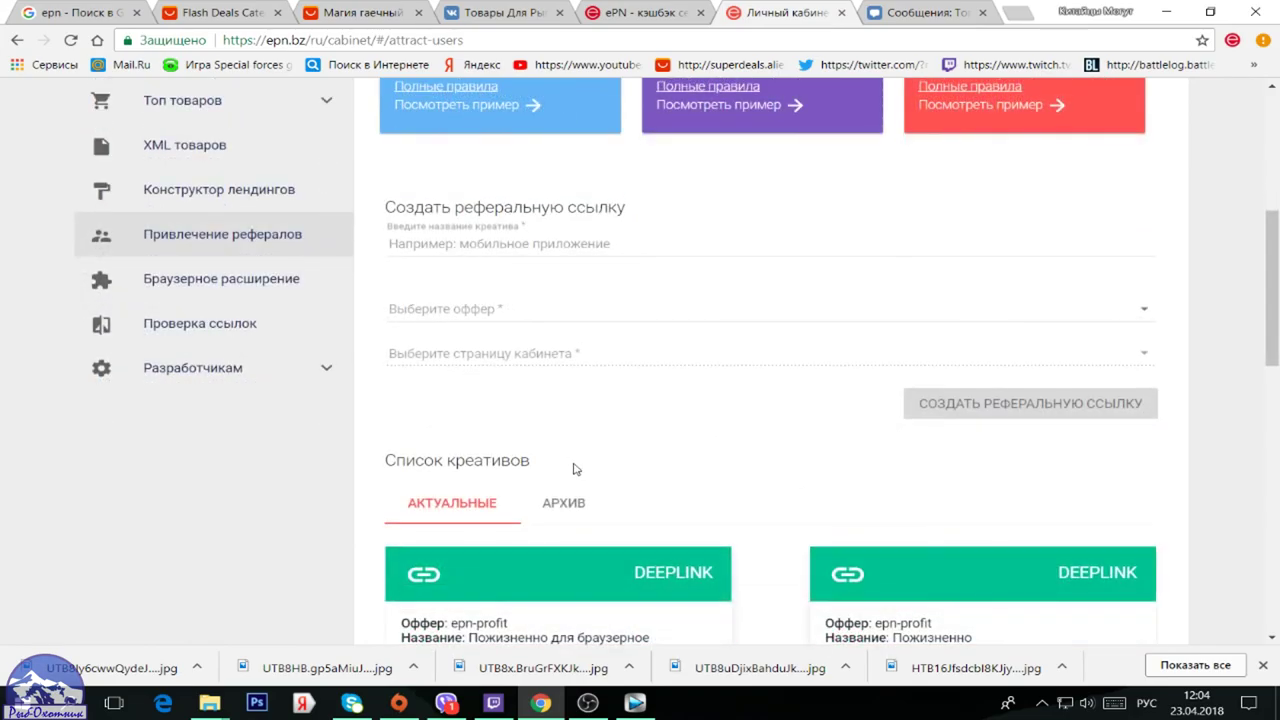
scroll(575, 468, up, 4)
scroll(575, 468, up, 1)
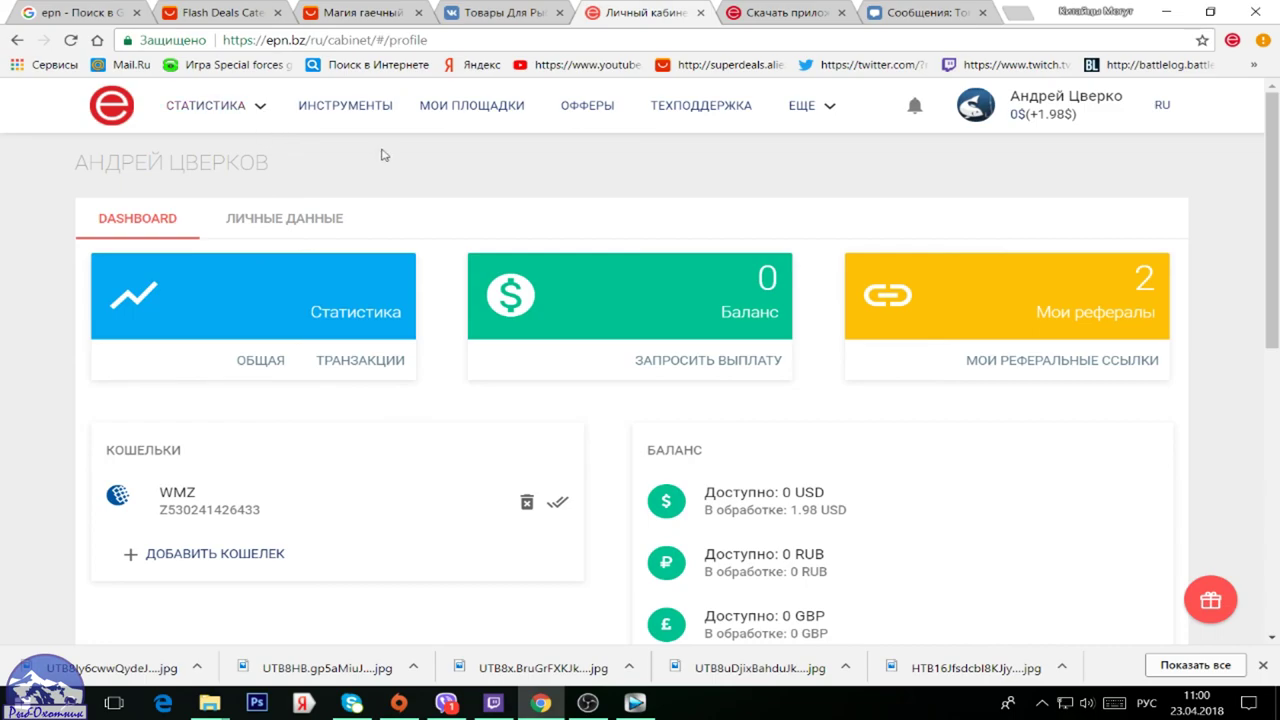
Look over the existing creatives under ИНСТРУМЕНТЫ and open the Deeplink creation form
click(350, 119)
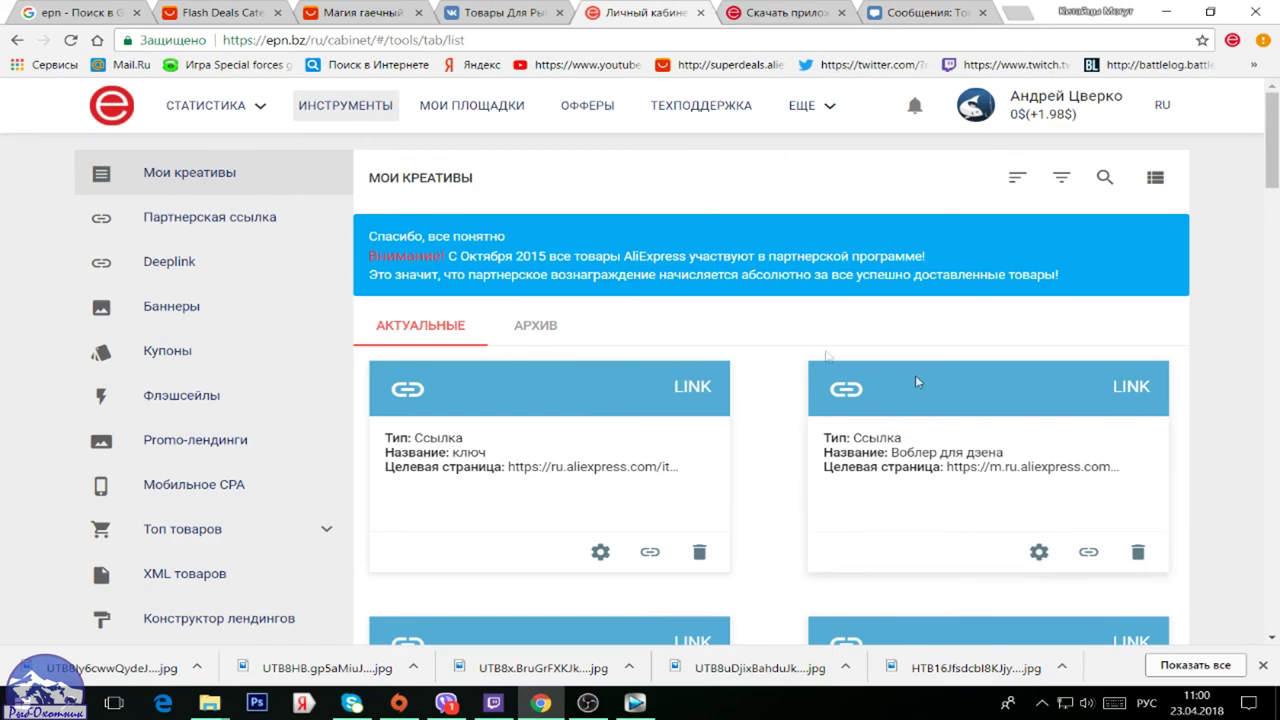
scroll(838, 470, down, 1)
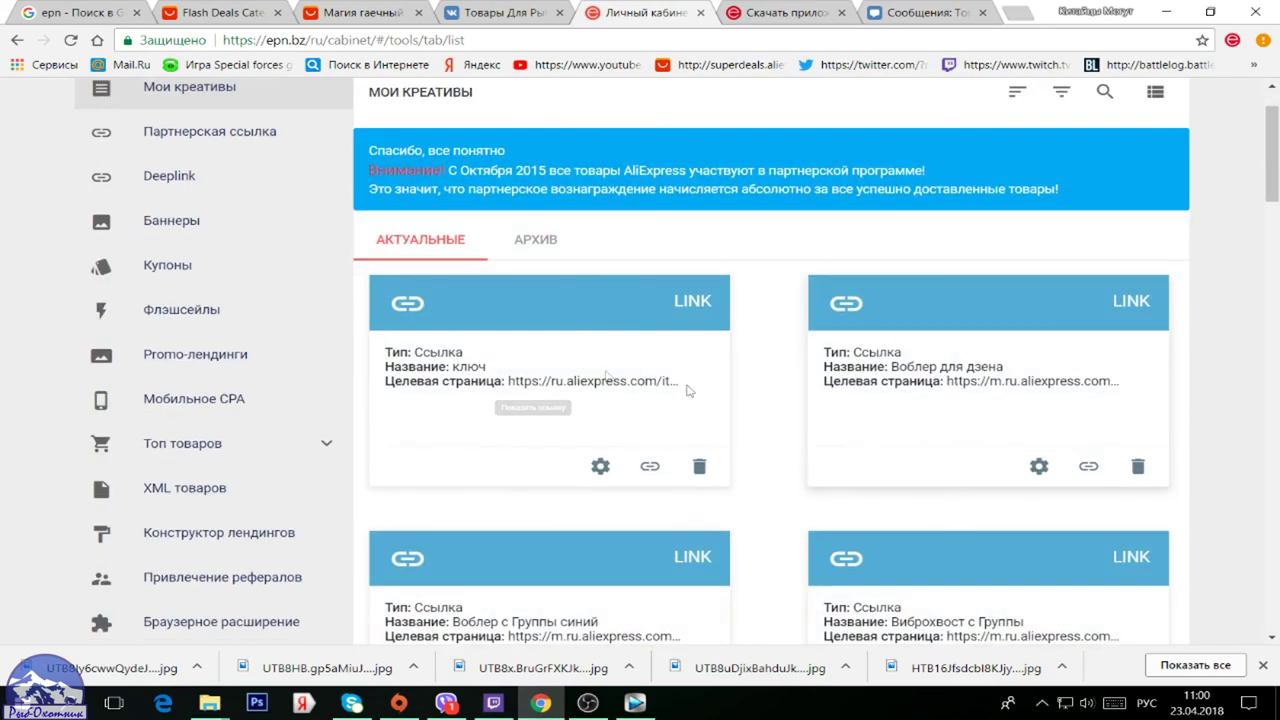
scroll(818, 500, up, 1)
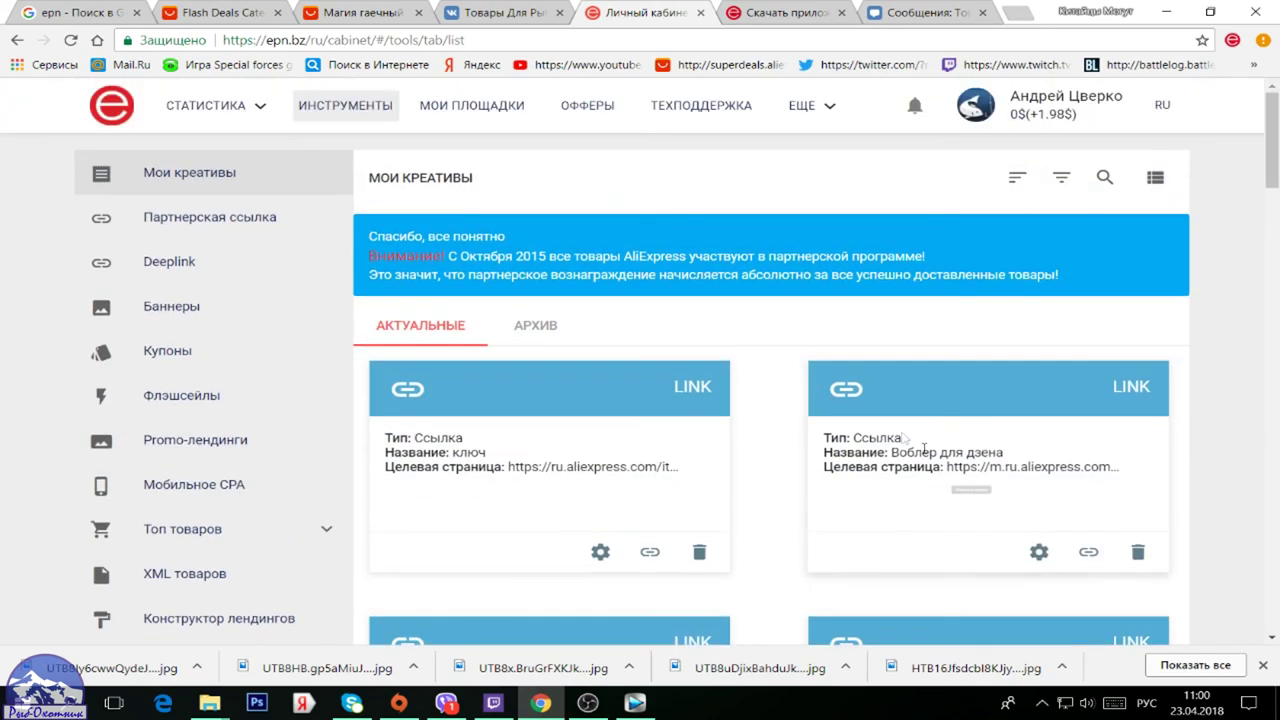
click(177, 272)
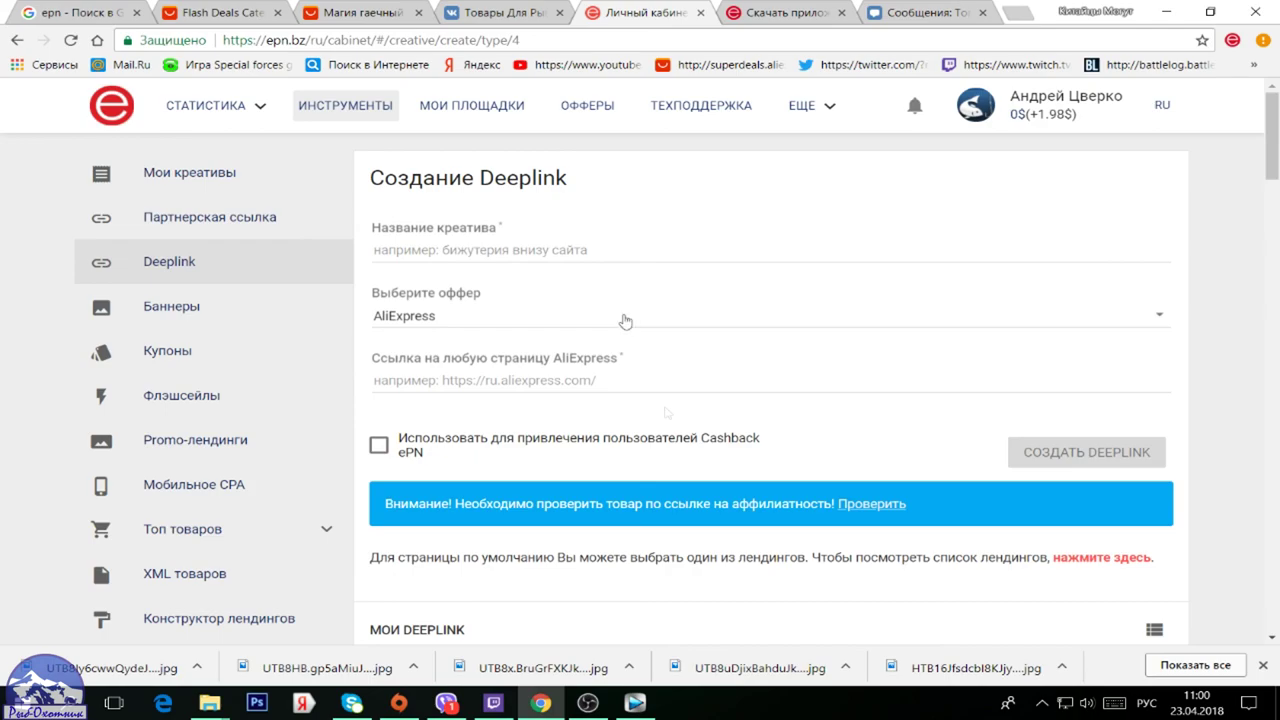
scroll(639, 497, down, 3)
scroll(640, 490, up, 3)
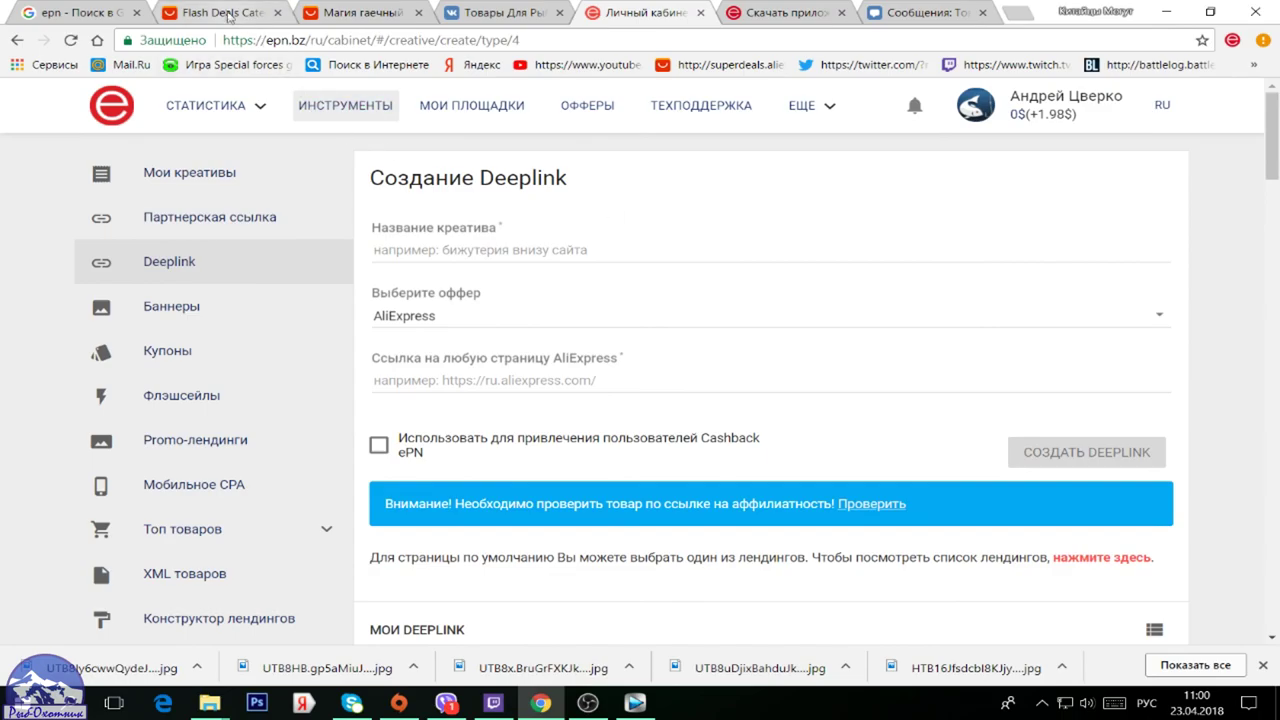
Switch to the AliExpress flash deals page, browse its offers and copy the page address
click(228, 14)
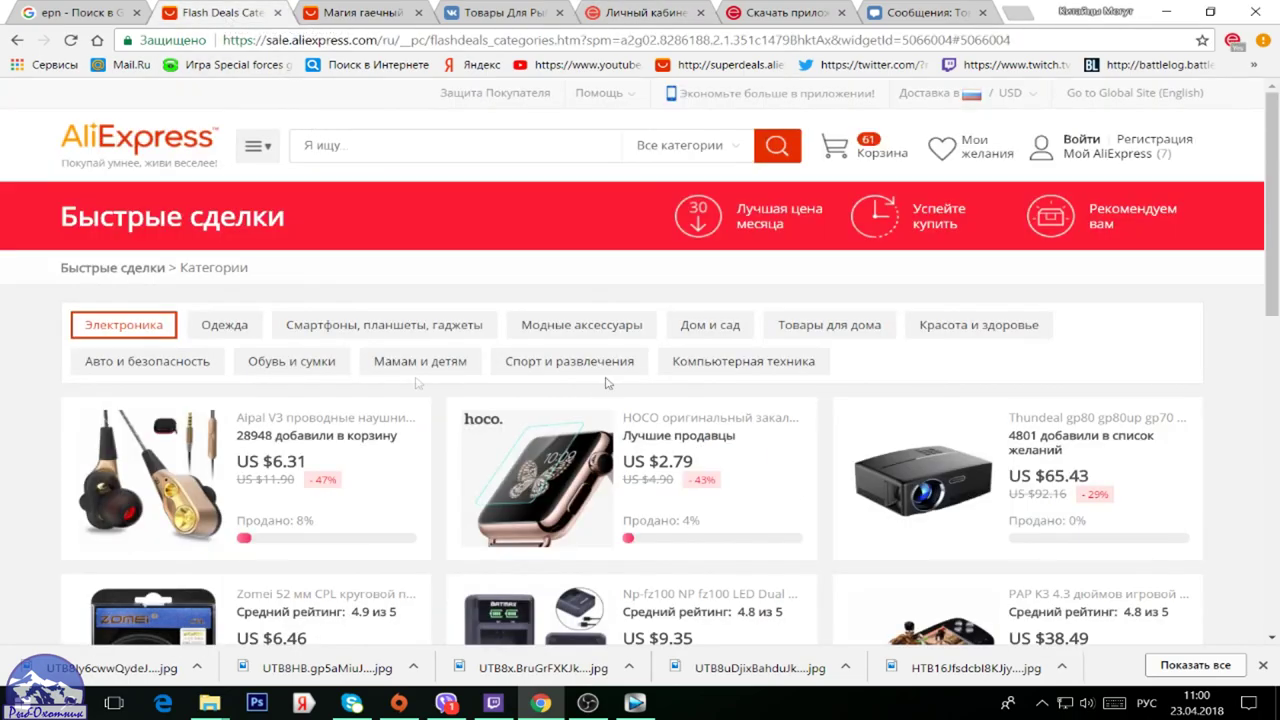
scroll(780, 500, down, 10)
scroll(745, 519, up, 15)
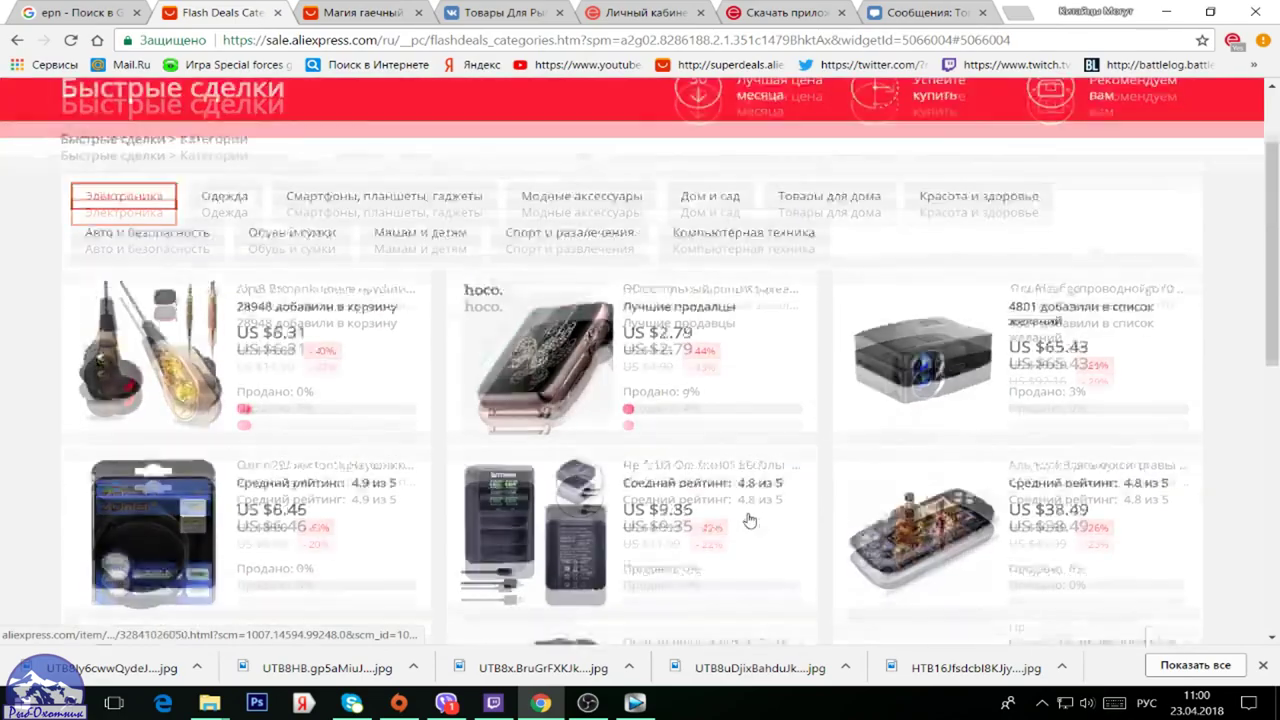
scroll(749, 520, down, 3)
scroll(700, 490, up, 3)
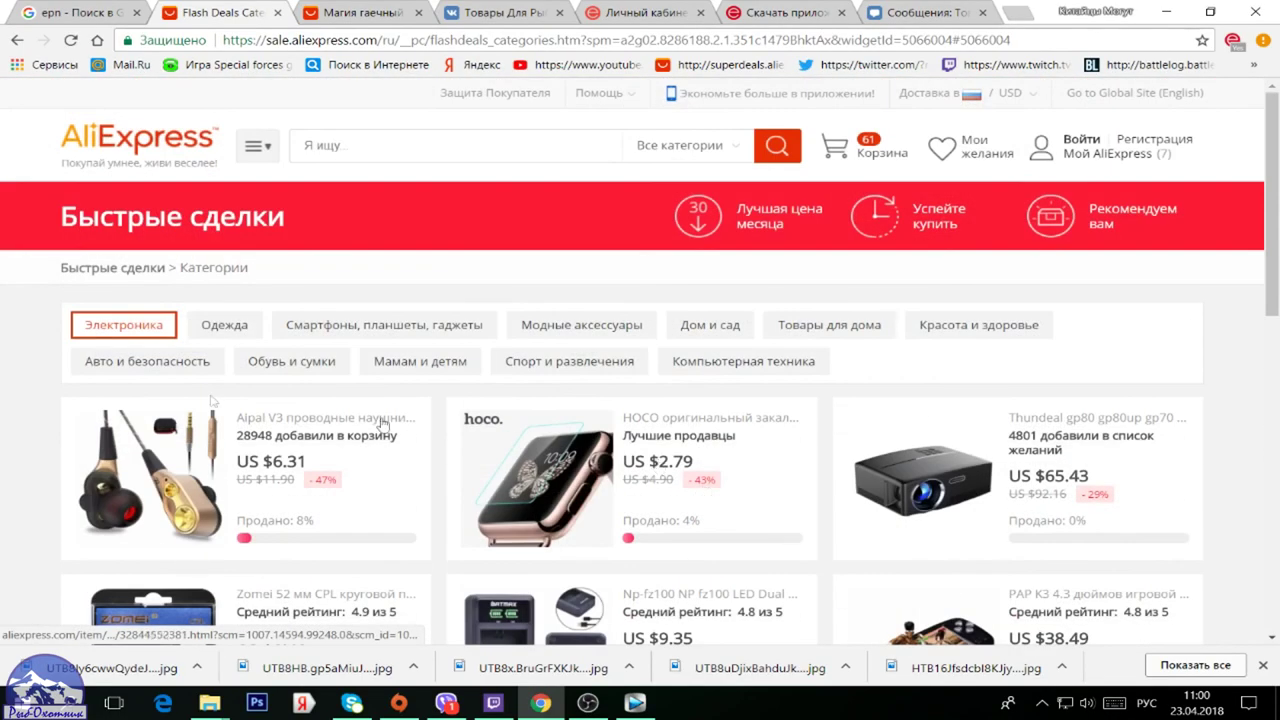
click(629, 44)
key(ctrl+c)
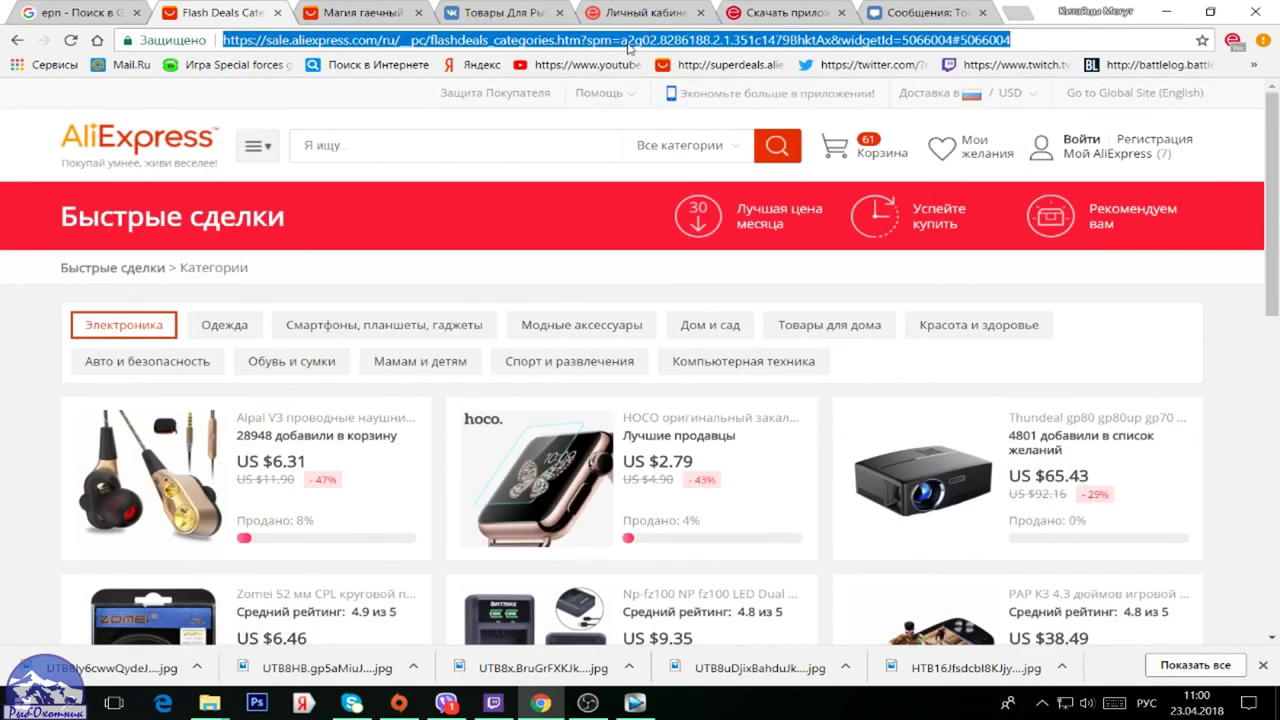
right_click(652, 44)
click(730, 108)
Return to the ePN Deeplink form, name the creative "66" and paste the flash deals address as the page link
click(645, 12)
click(513, 252)
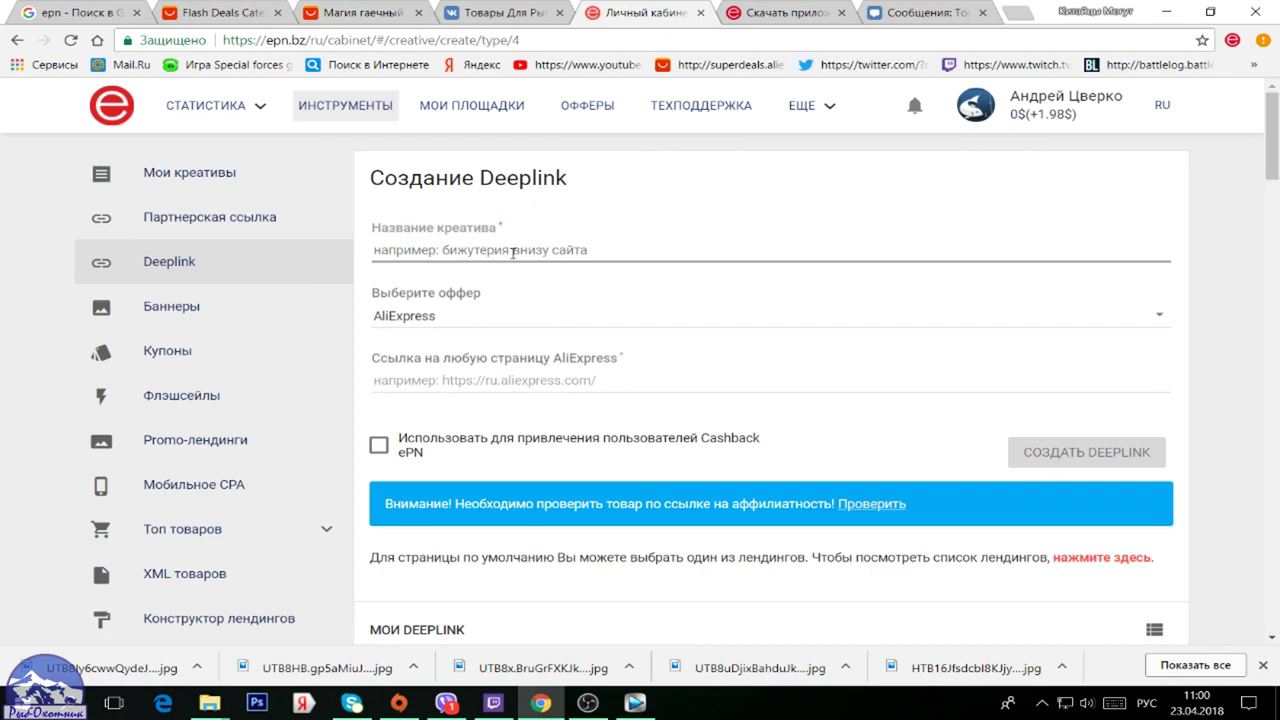
text(66)
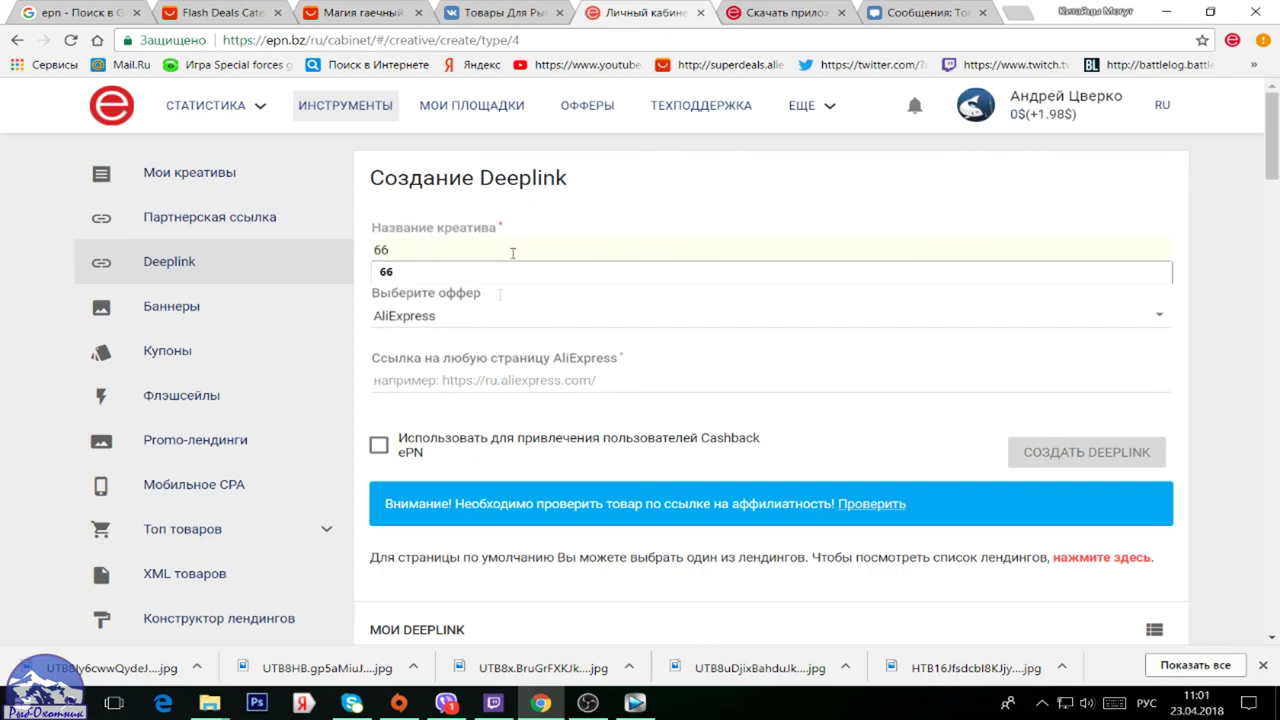
click(723, 385)
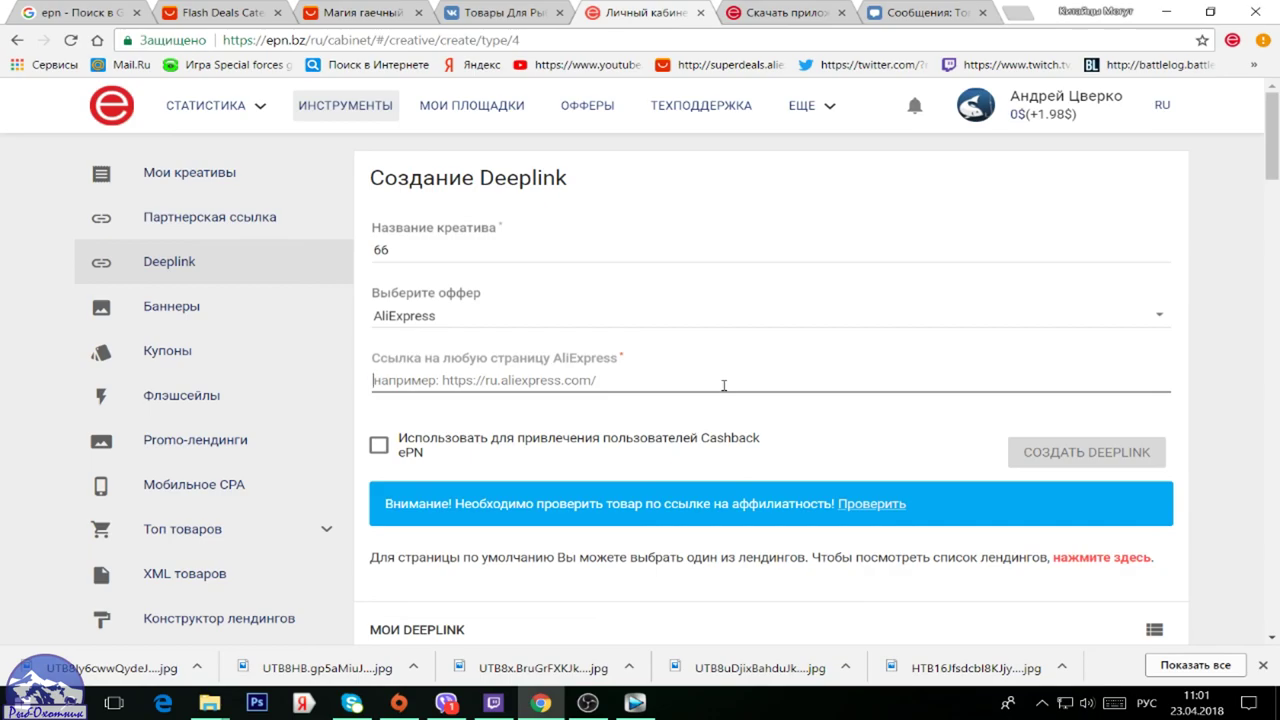
click(663, 381)
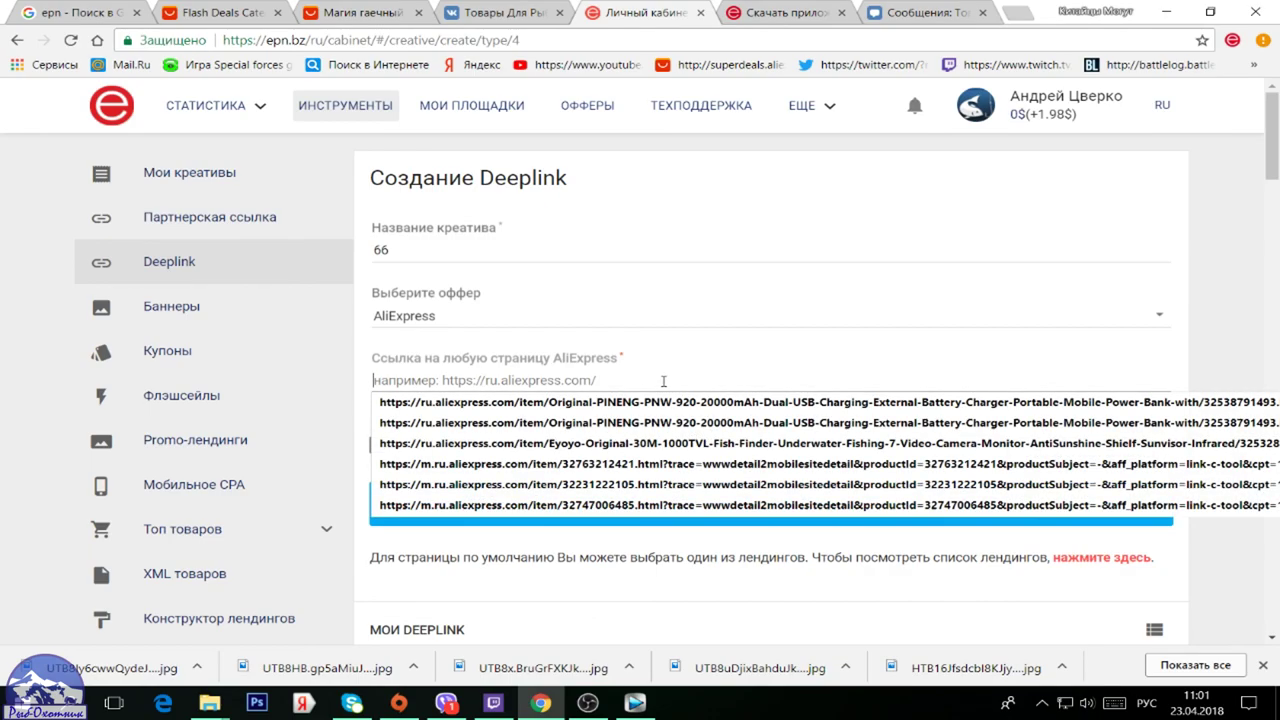
key(ctrl+v)
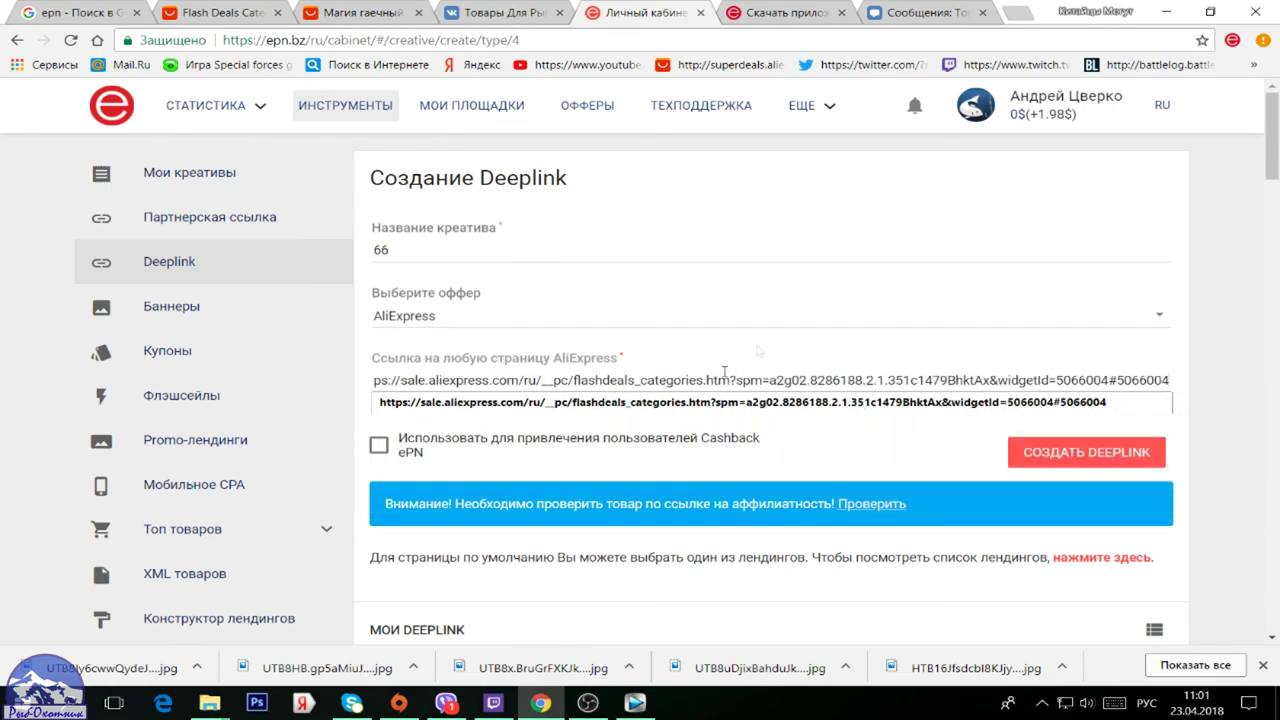
Choose AliExpress as the offer and create the Deeplink
click(780, 315)
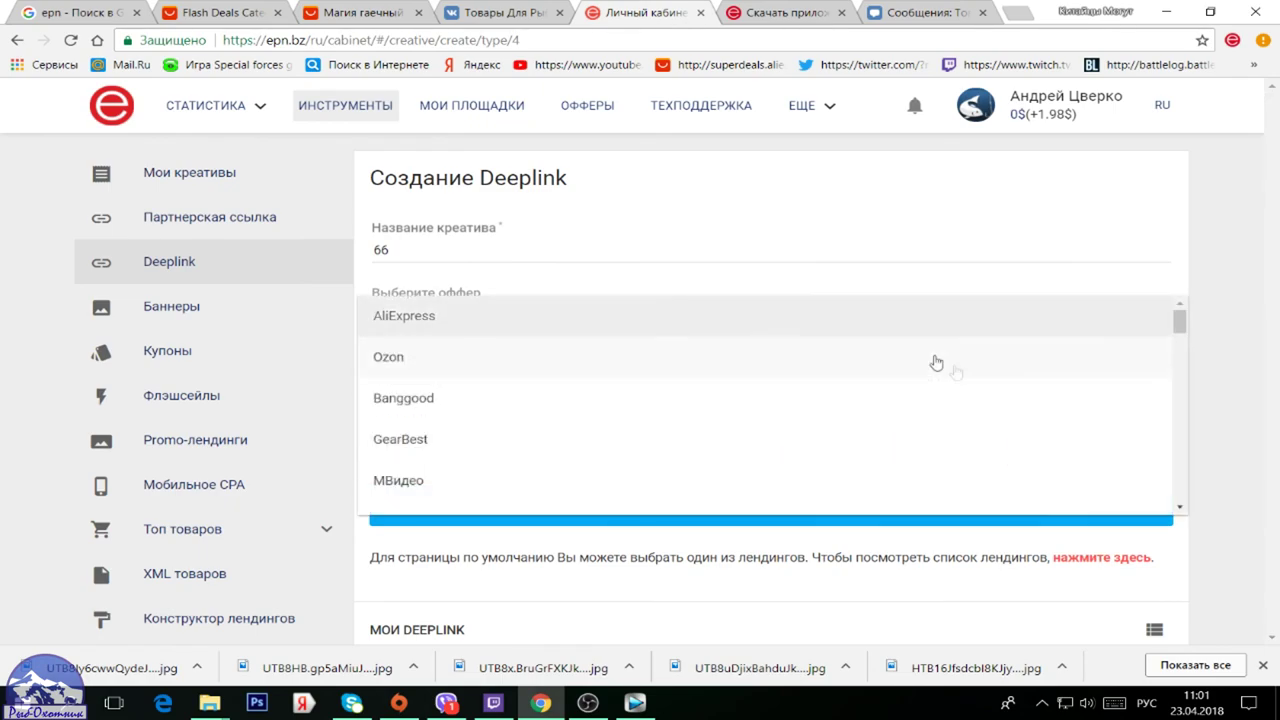
click(420, 316)
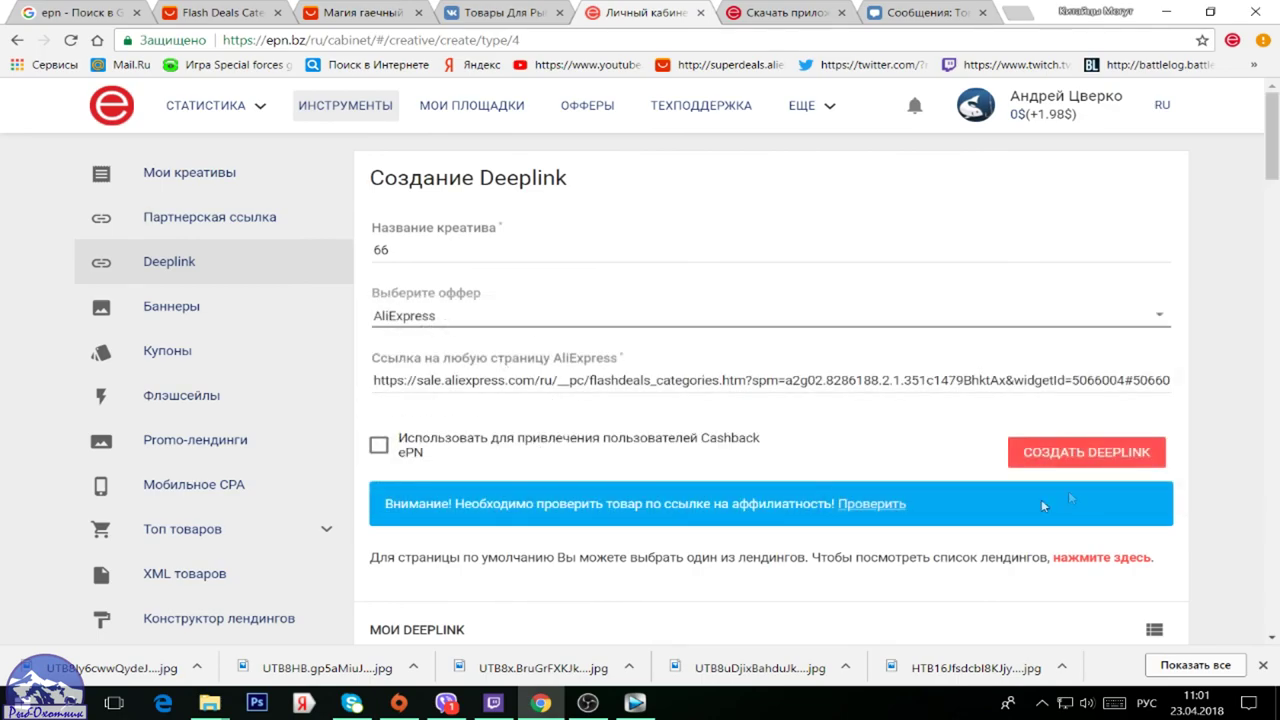
click(1085, 455)
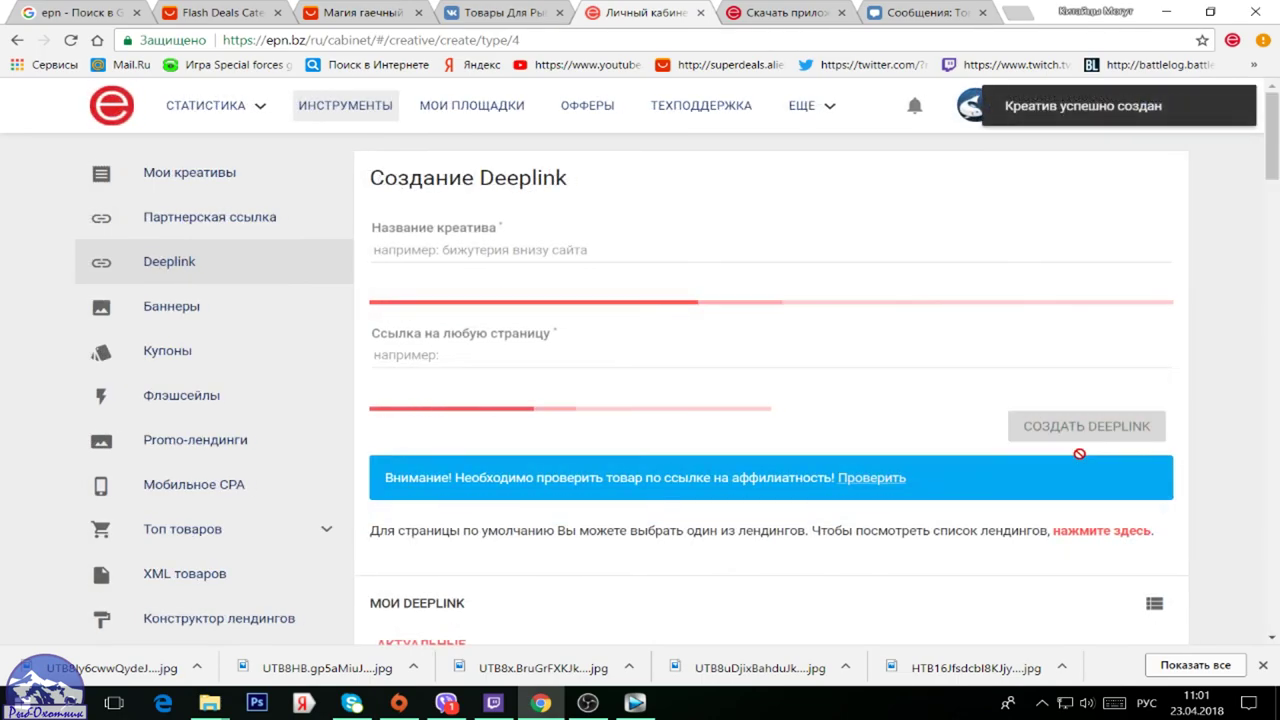
Open the insertion link of the Deeplink creative "66" and generate its shortened versions
scroll(645, 440, down, 5)
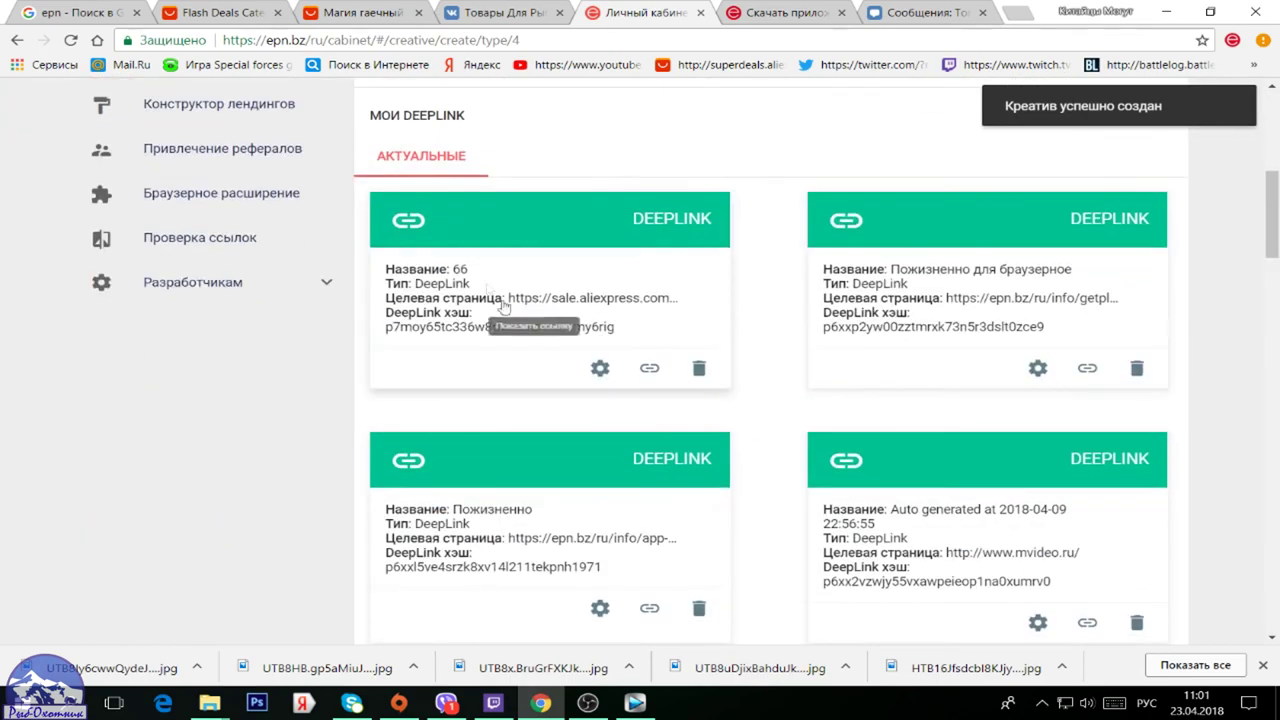
click(650, 368)
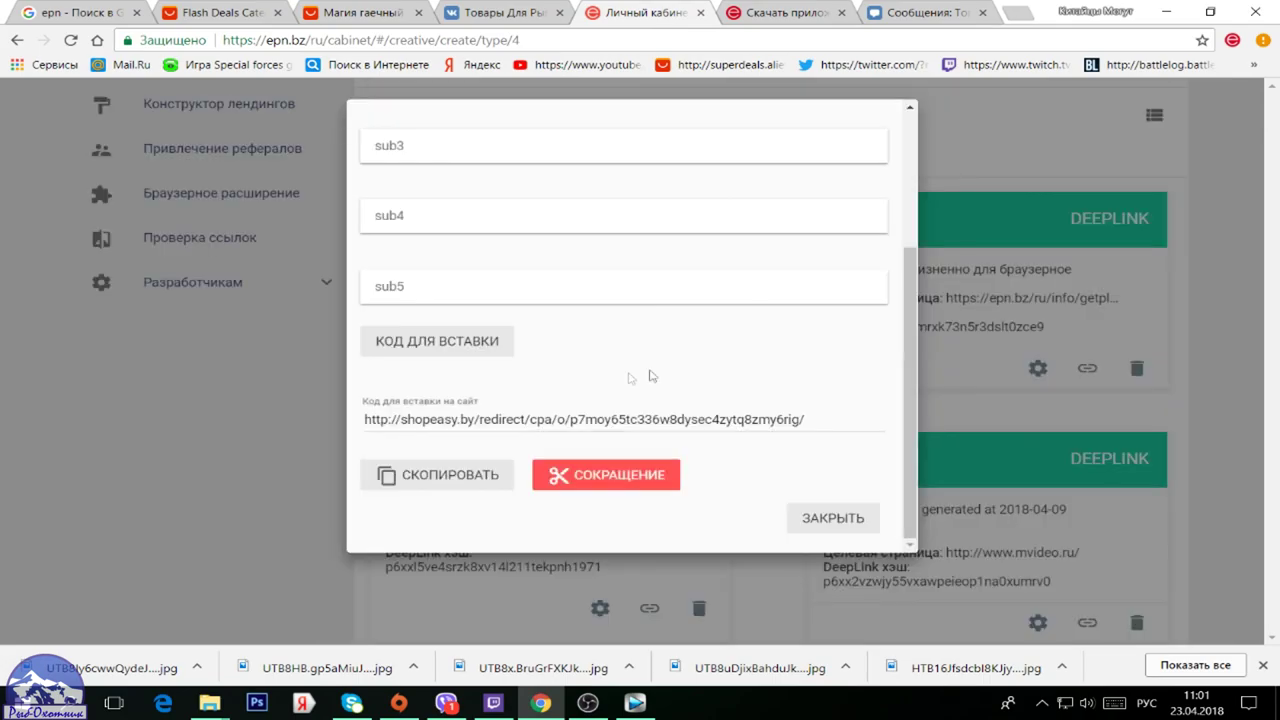
click(638, 478)
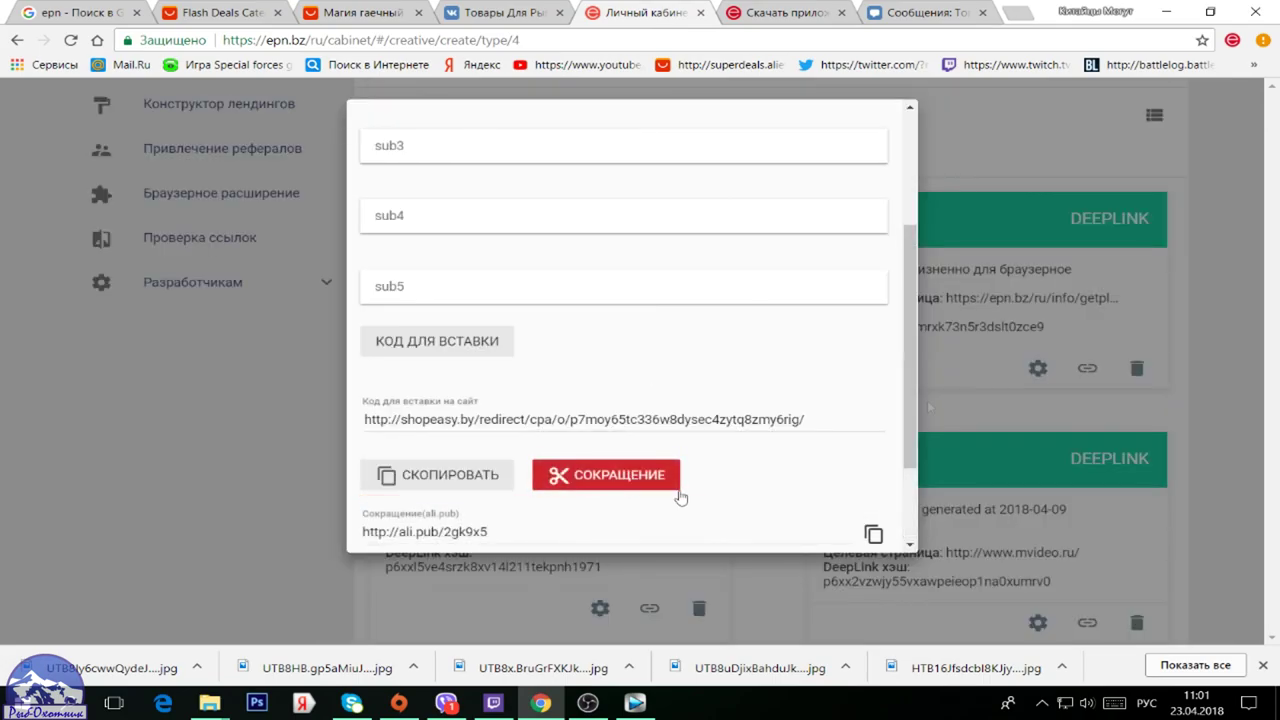
Copy the got.by short link of the Deeplink "66" to the clipboard
drag(911, 381, 911, 451)
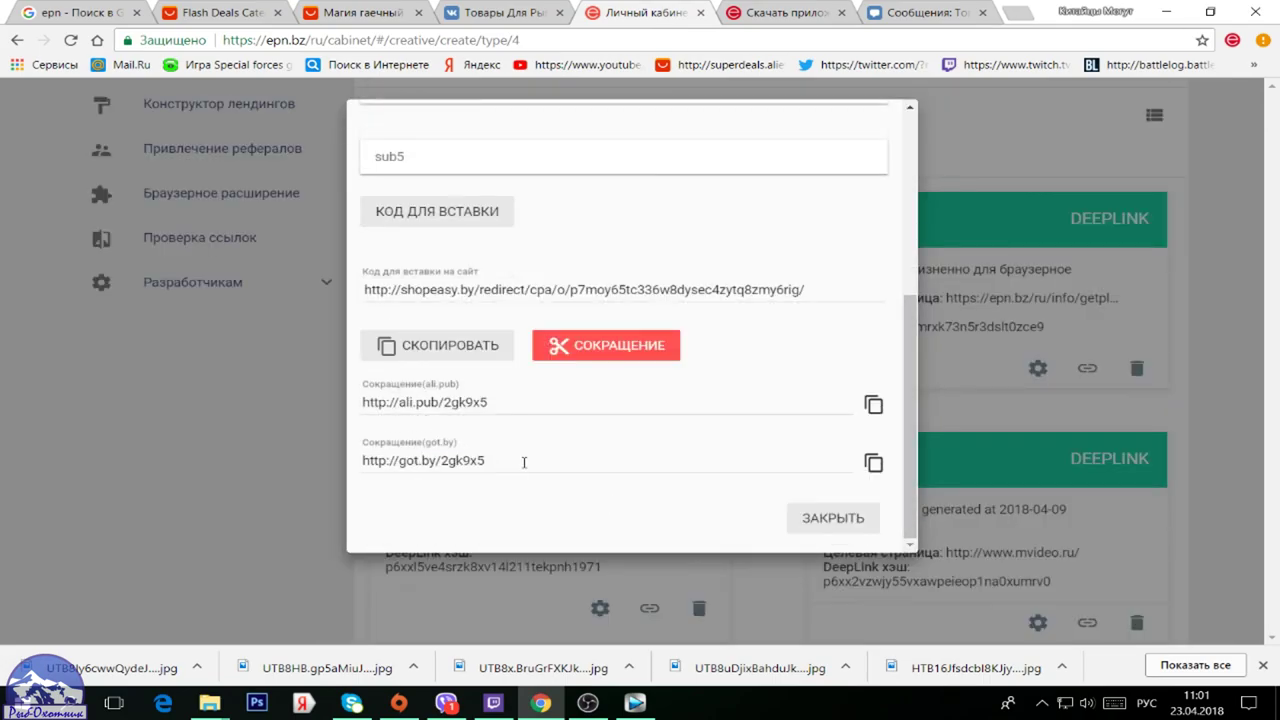
click(873, 462)
right_click(447, 462)
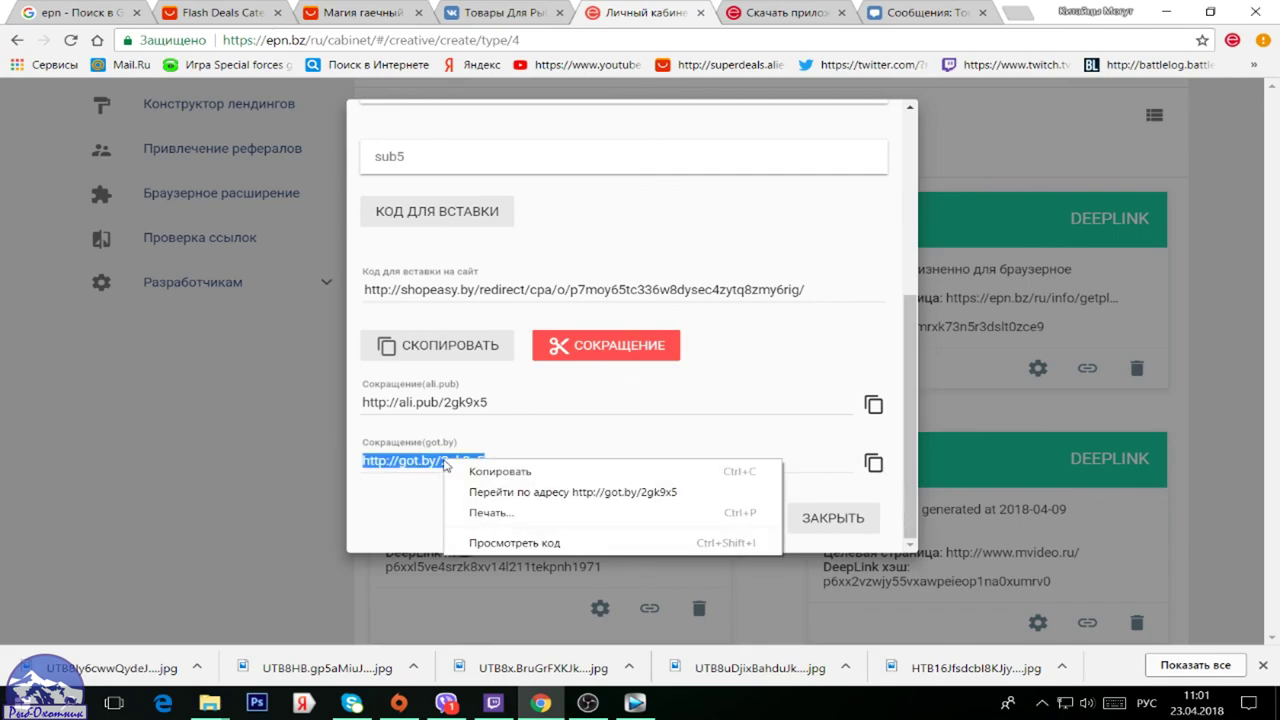
click(490, 472)
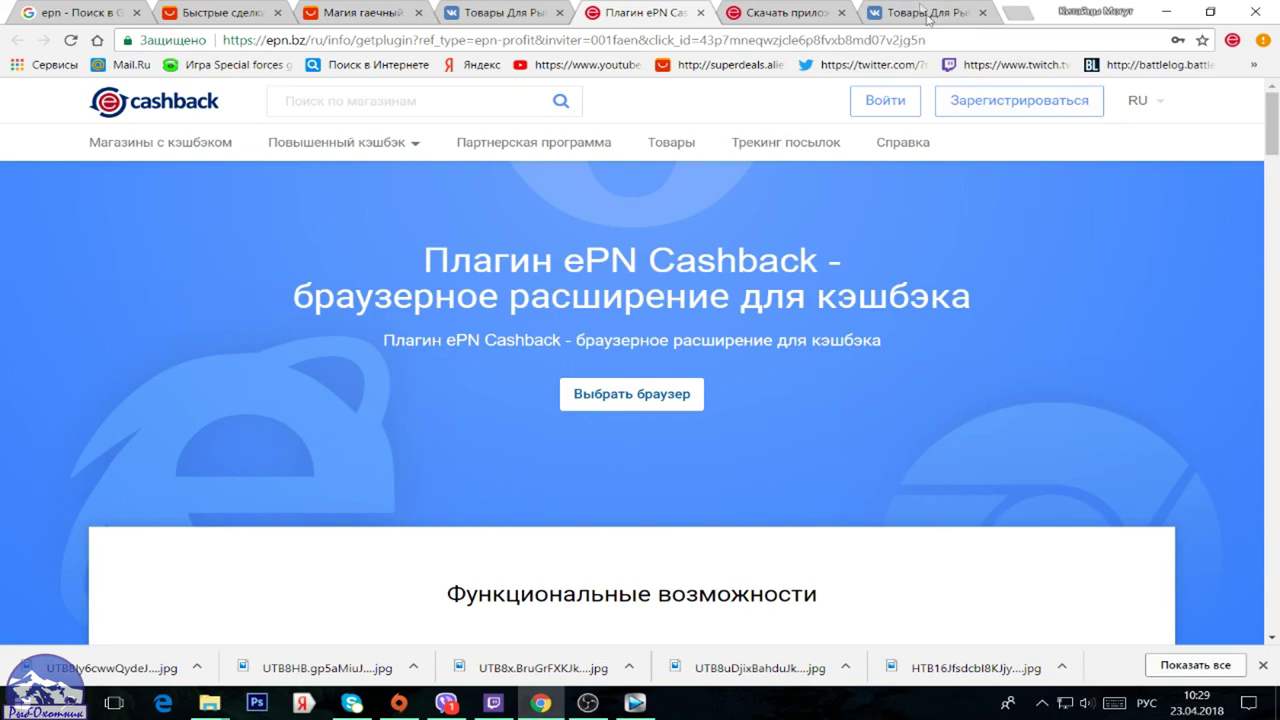
Look at the ePN Cashback mobile app page and return to the browser plugin page
click(786, 15)
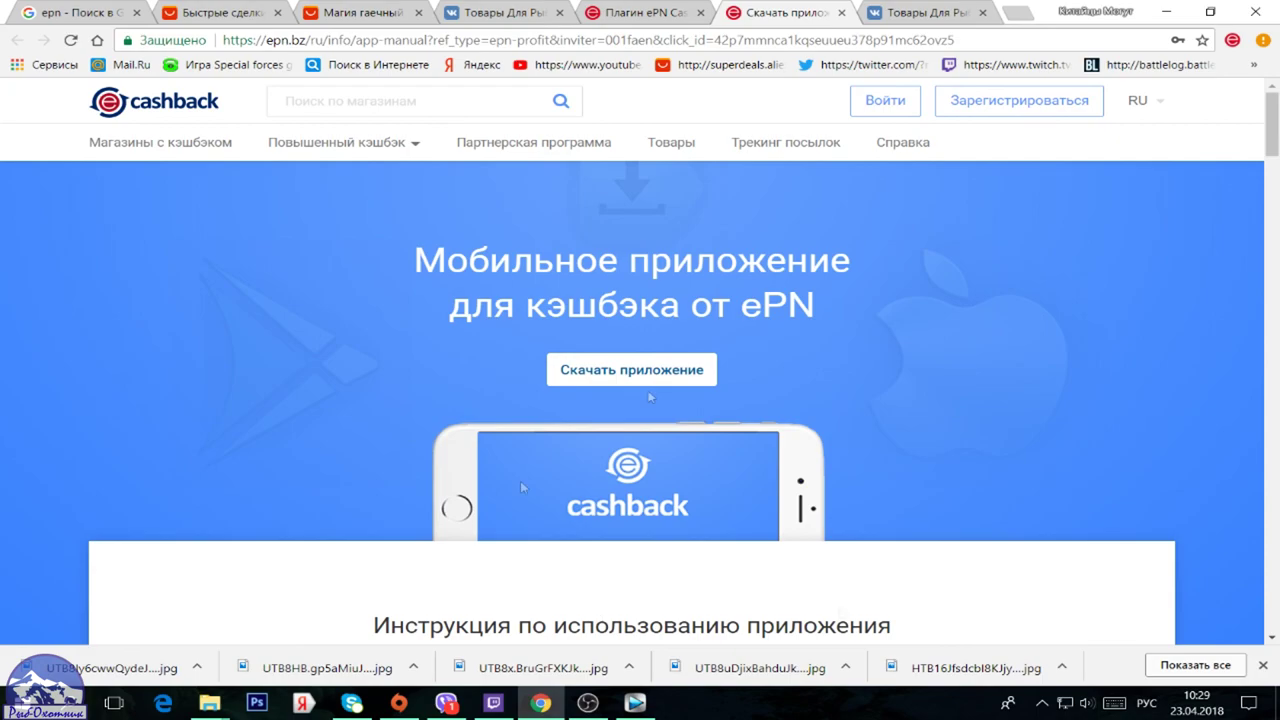
click(645, 13)
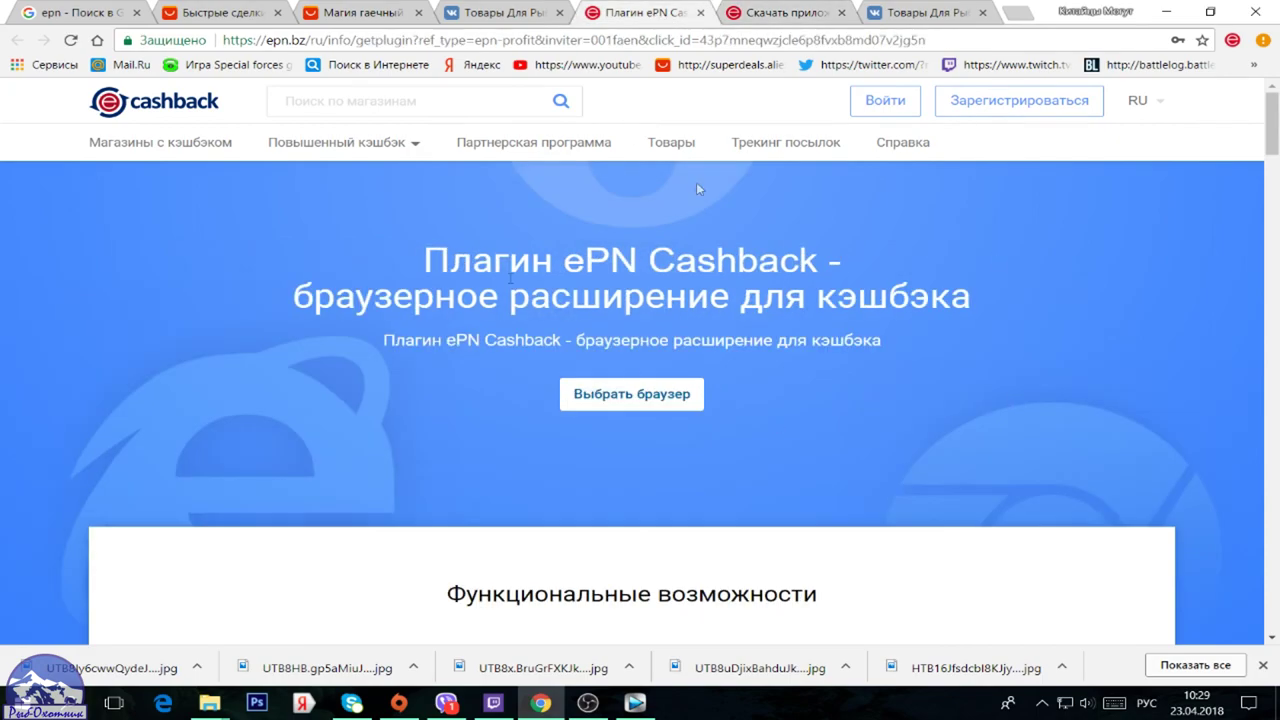